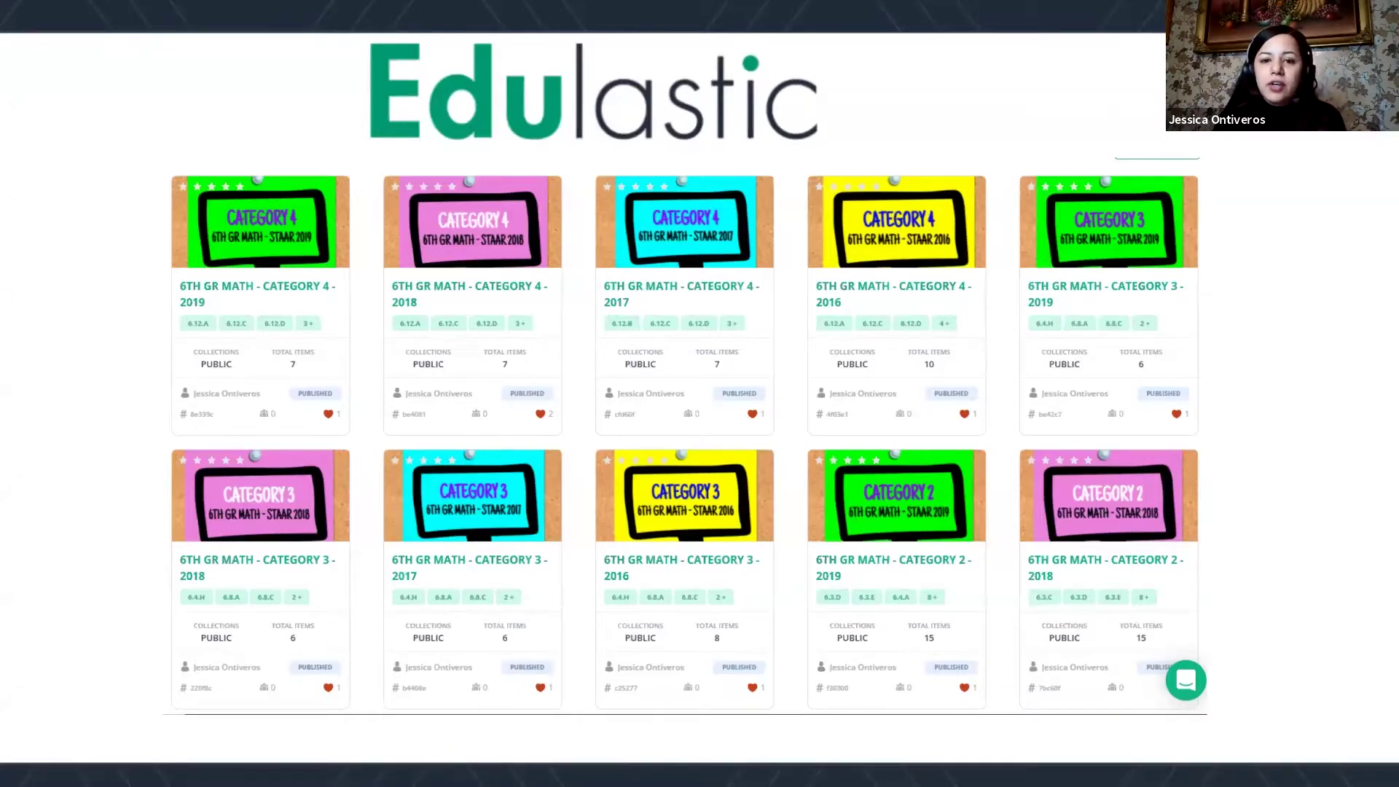
Step: Advance past the grade-level test collection slides and switch to the Edulastic dashboard
left_click(1363, 511)
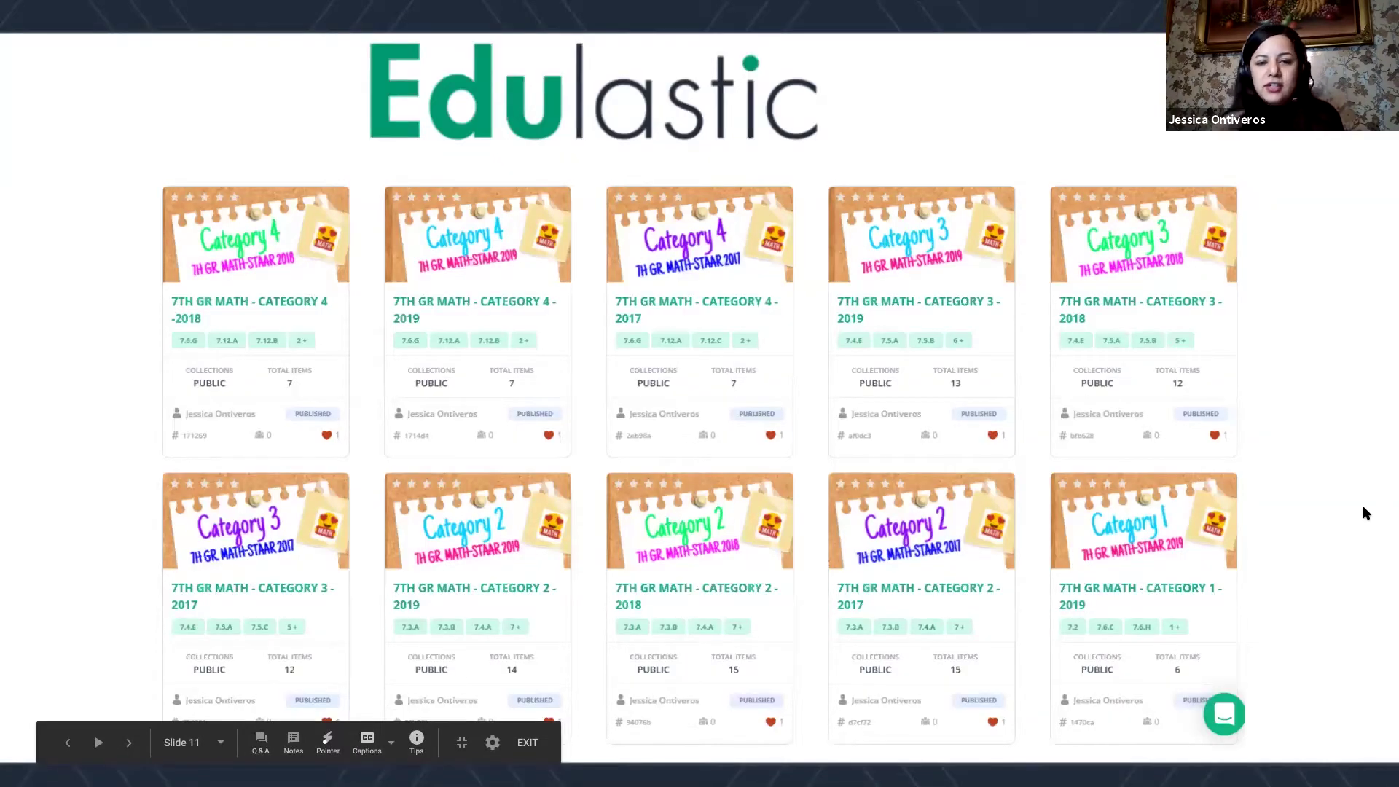
key("Right")
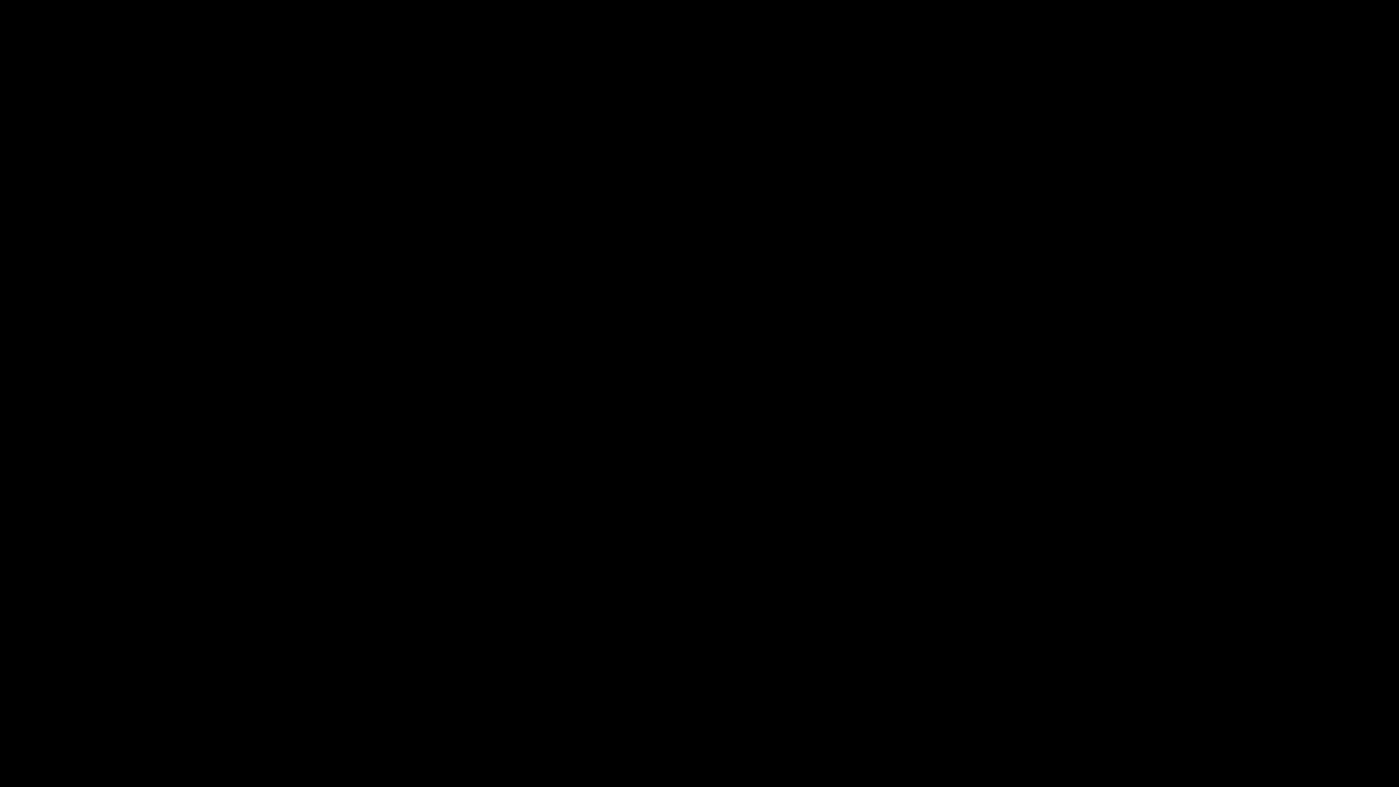
key("ctrl+Tab")
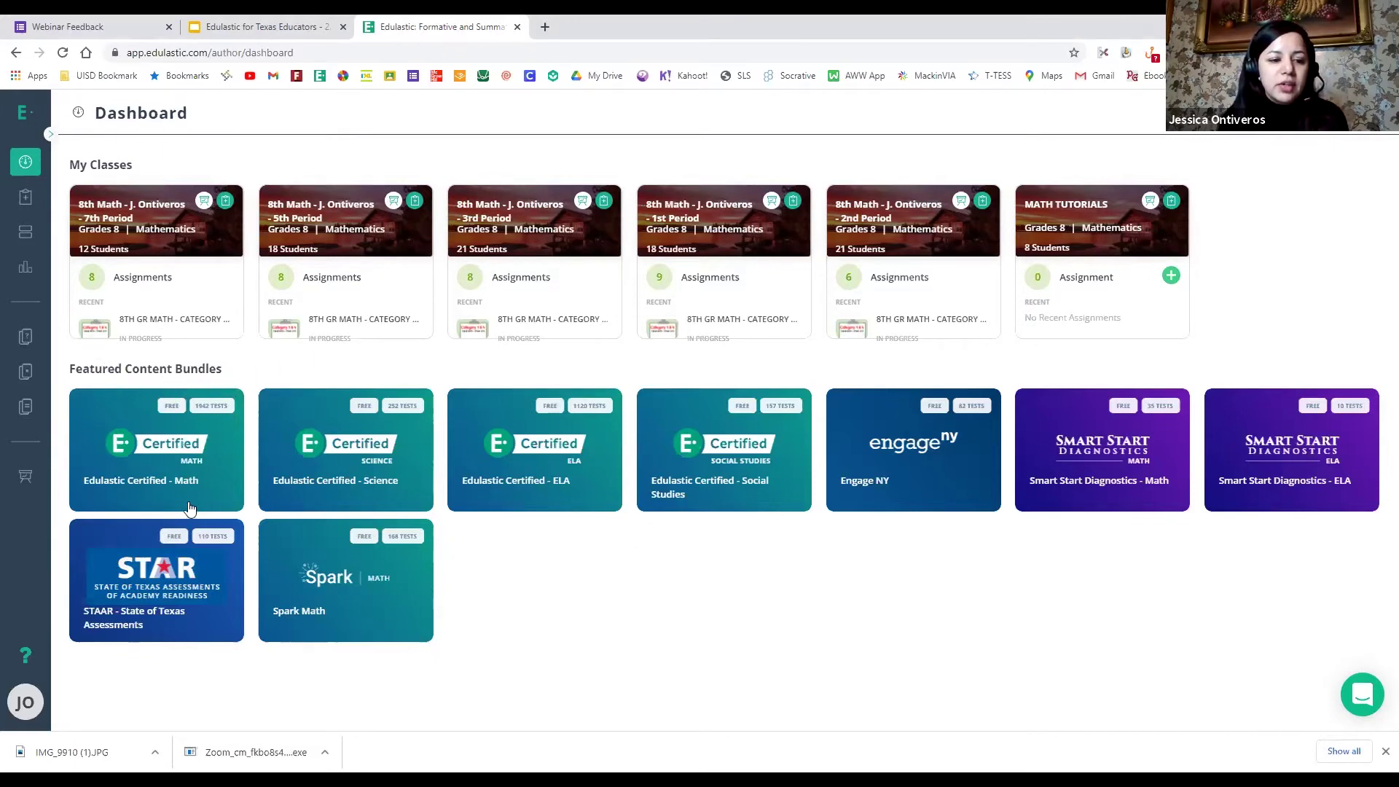
left_click(166, 575)
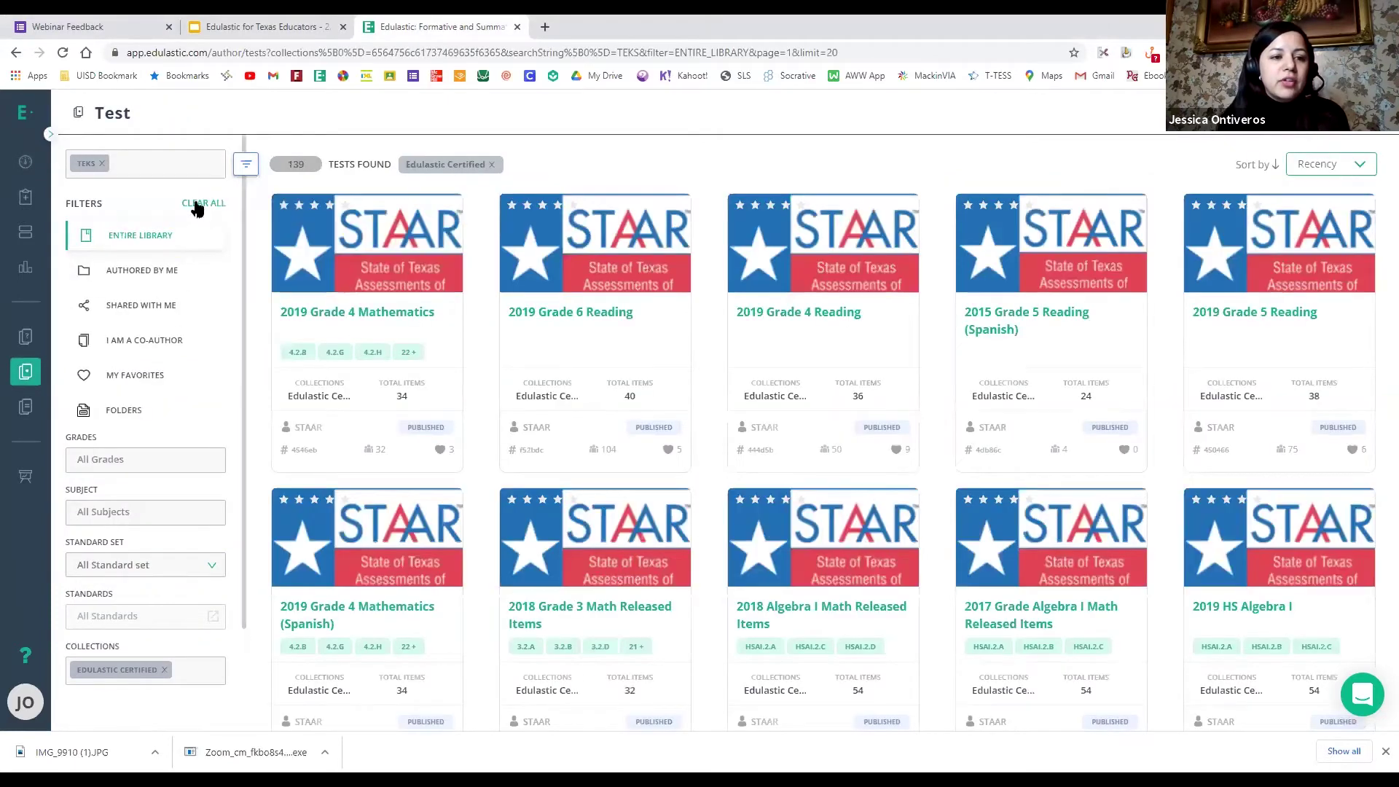
left_click(195, 203)
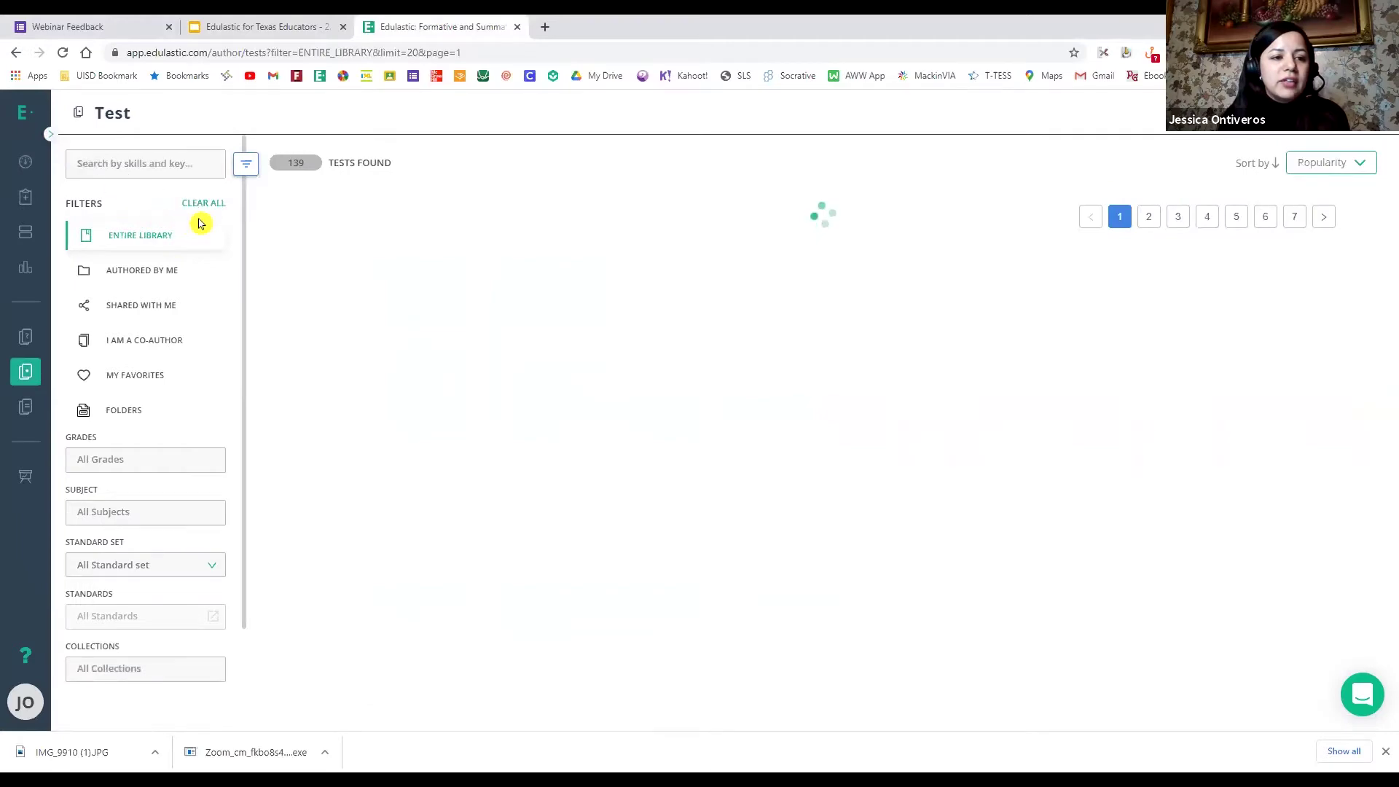
left_click(102, 163)
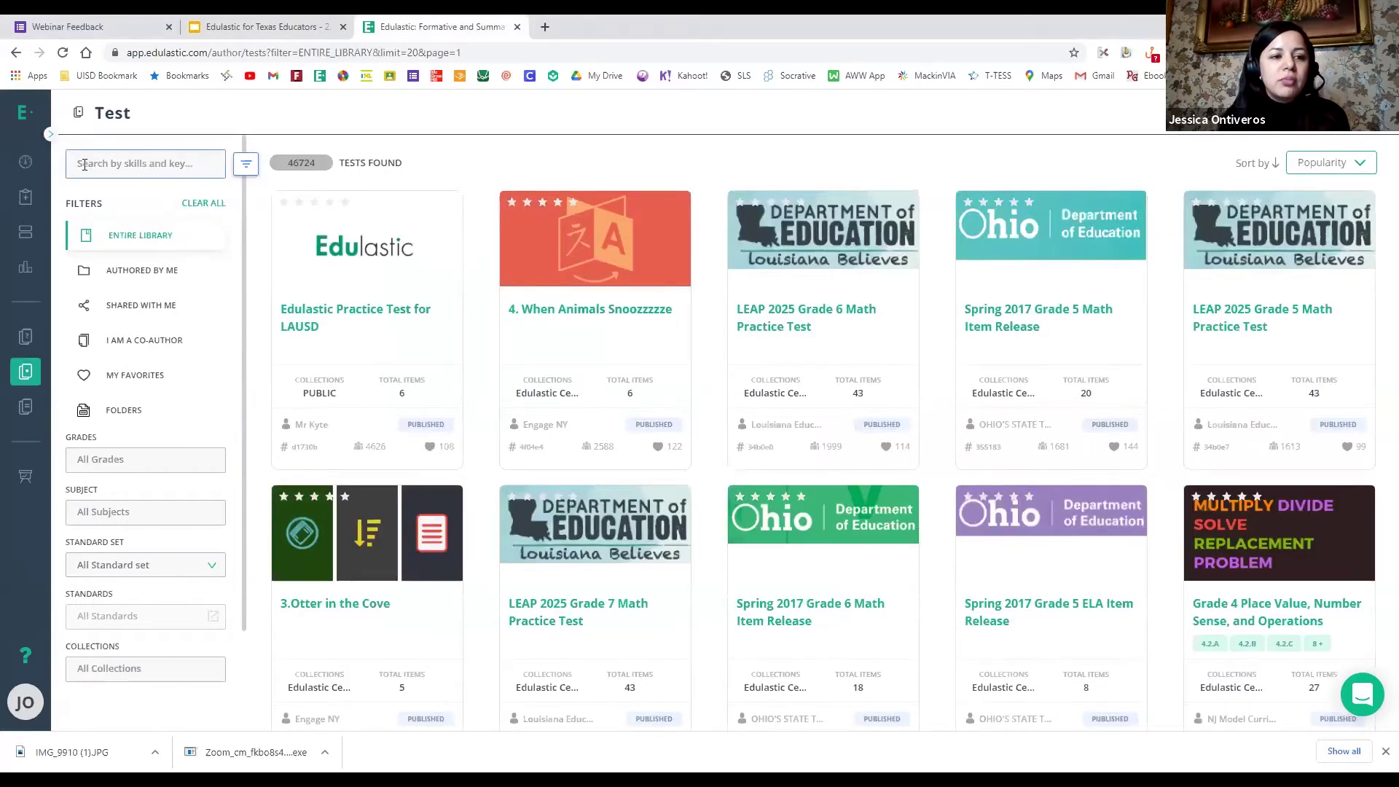
left_click(25, 162)
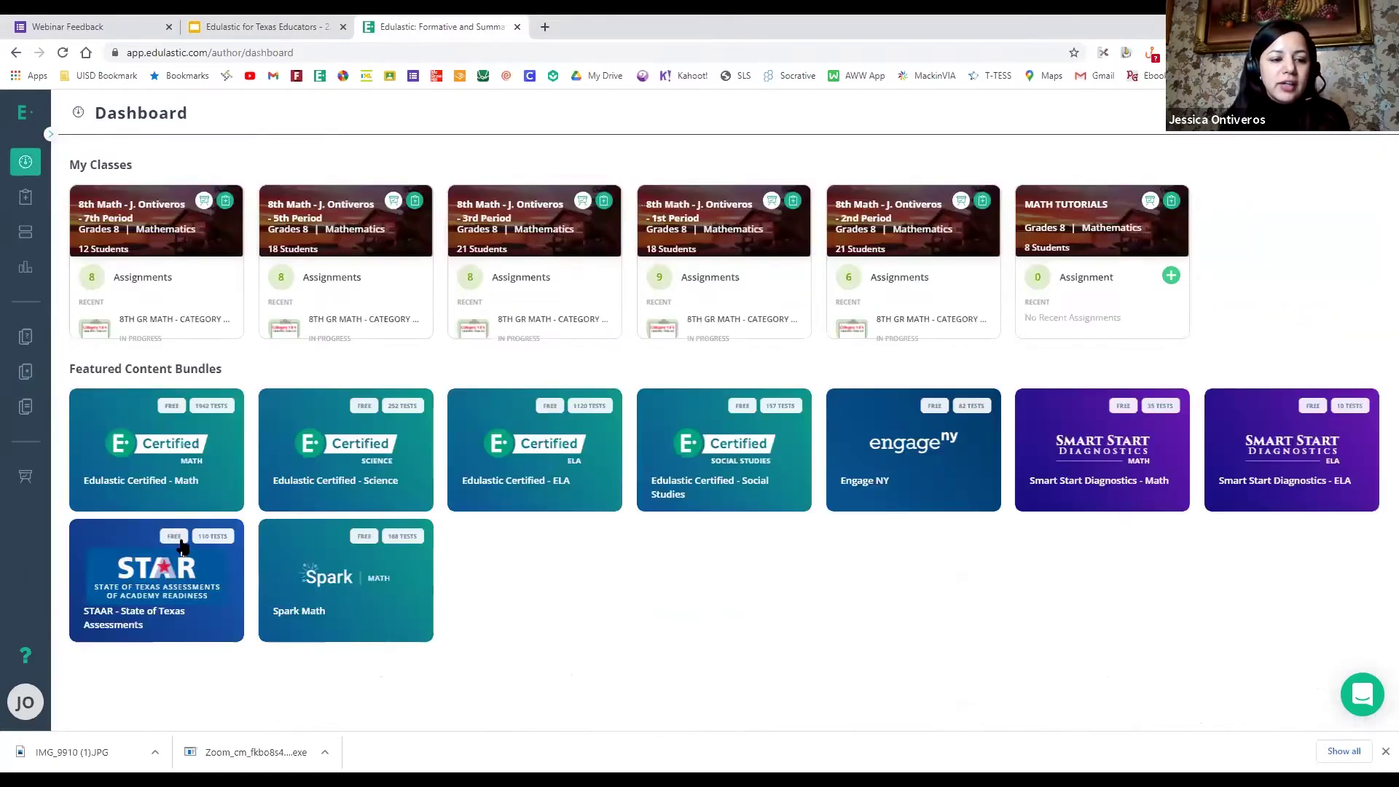
Step: Open the STAAR - State of Texas Assessments content bundle and filter its tests to Grade 6 and Mathematics
left_click(160, 574)
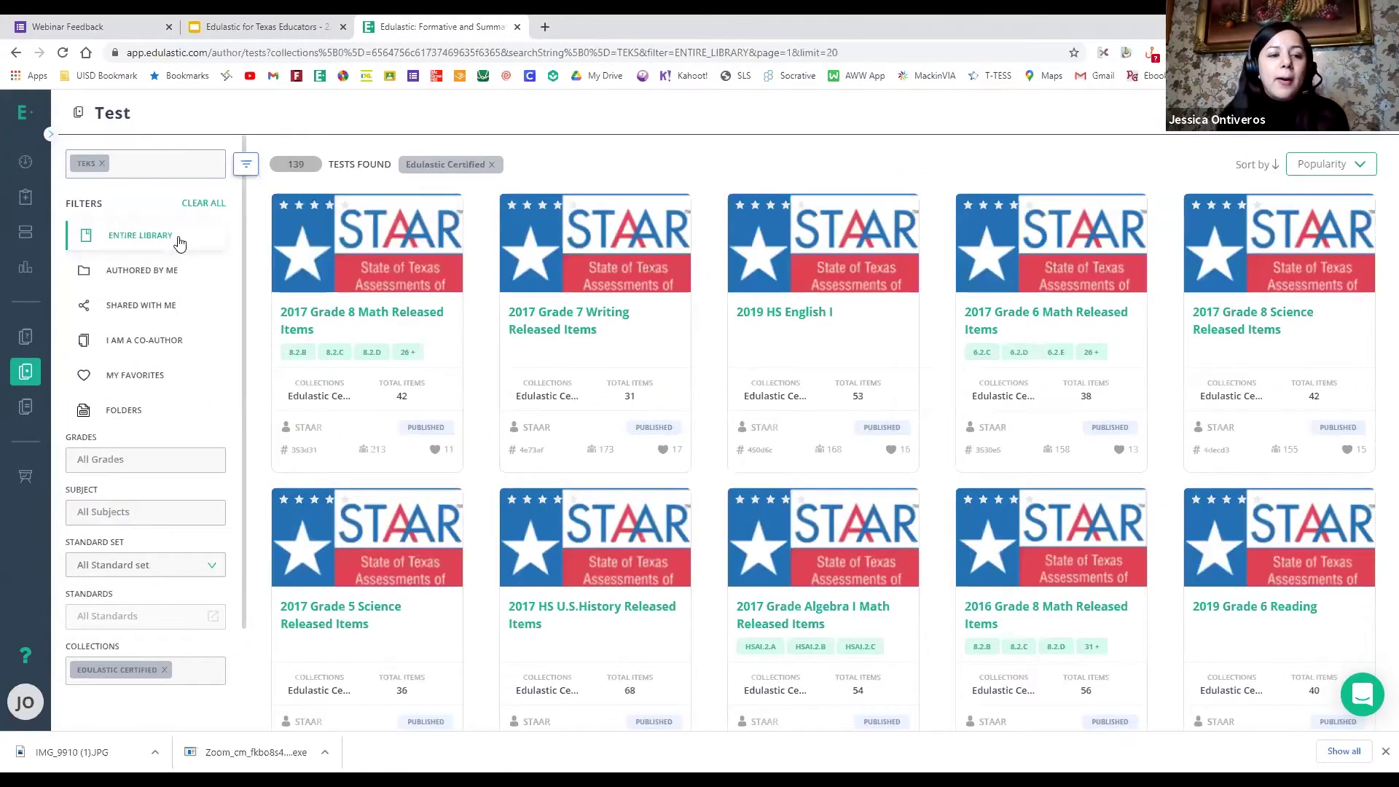
left_click(127, 463)
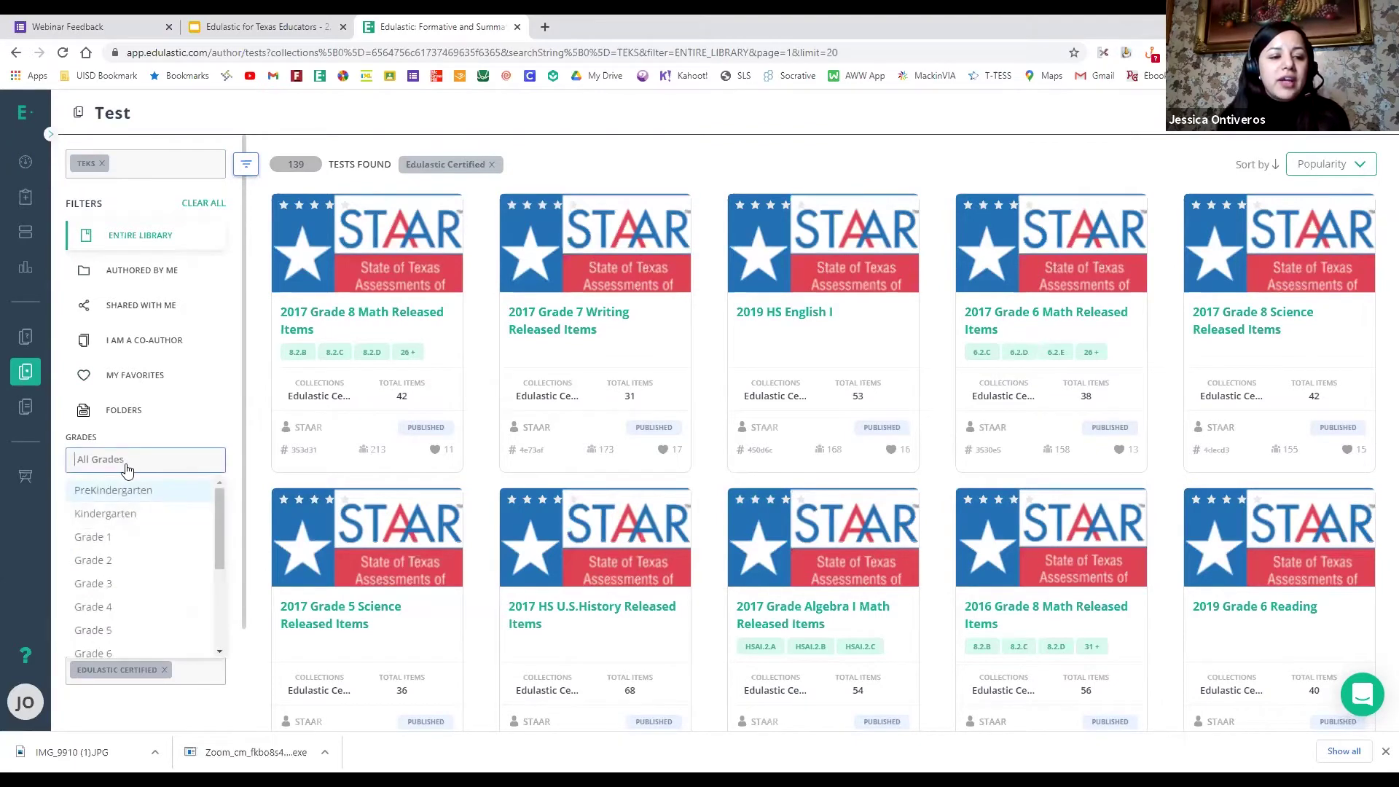
left_click(135, 609)
scroll(135, 620, "down", 2)
left_click(123, 589)
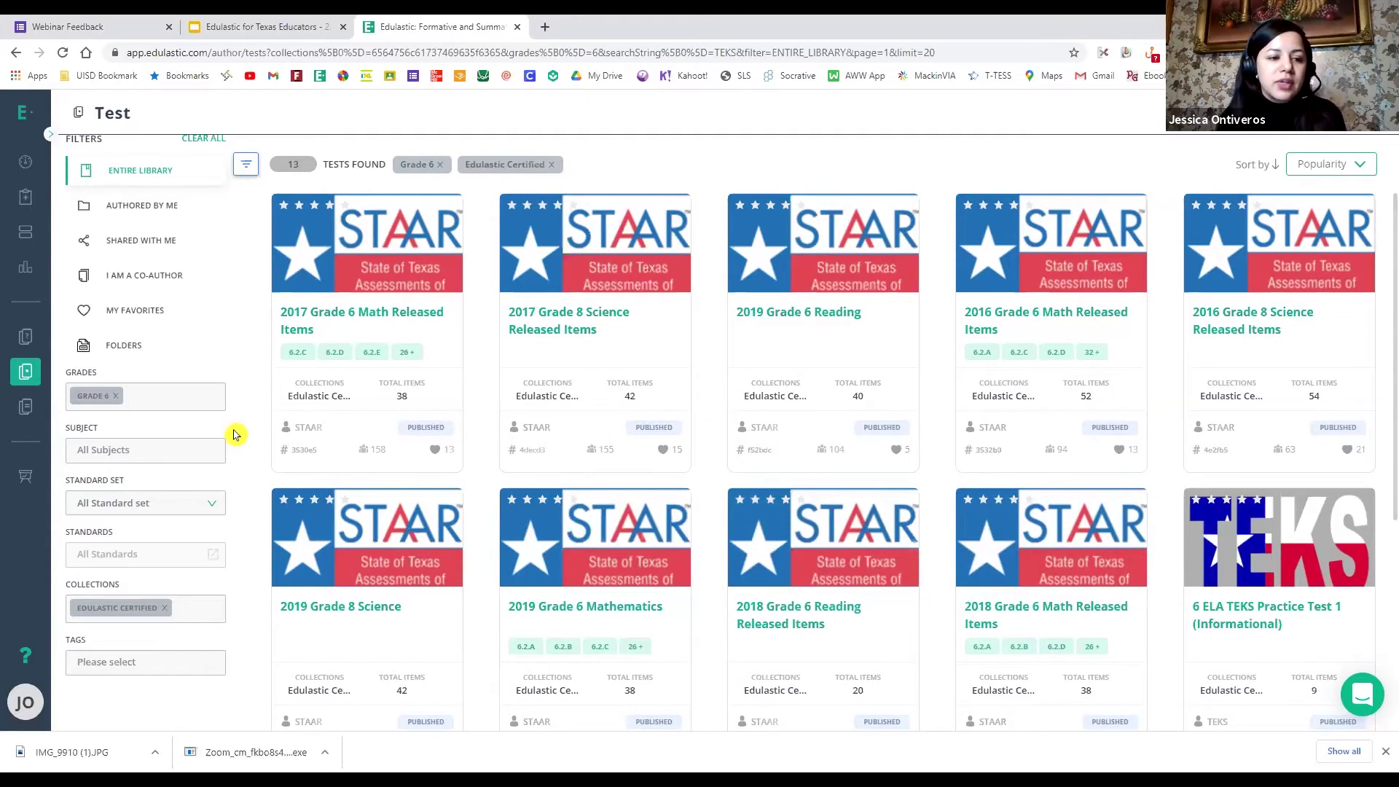
left_click(146, 452)
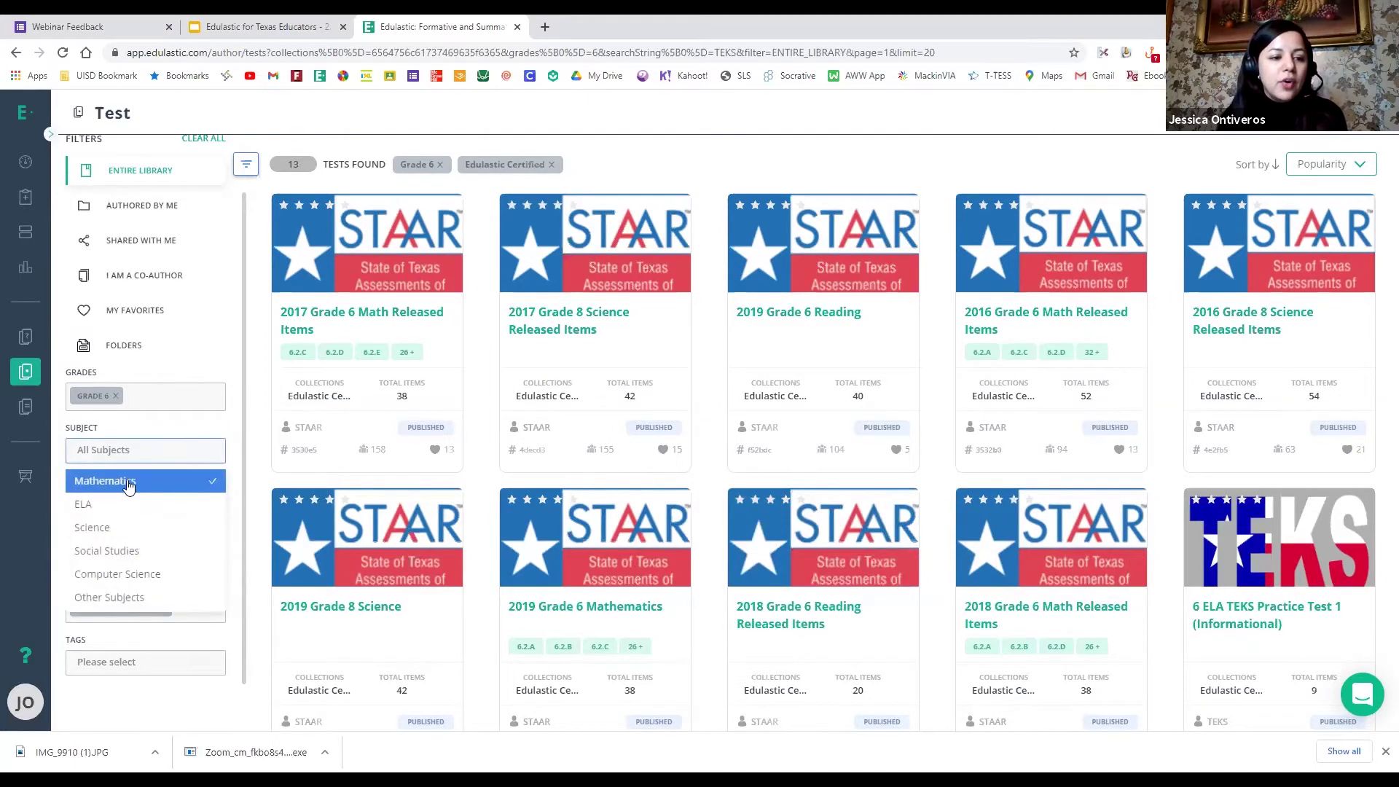
left_click(132, 483)
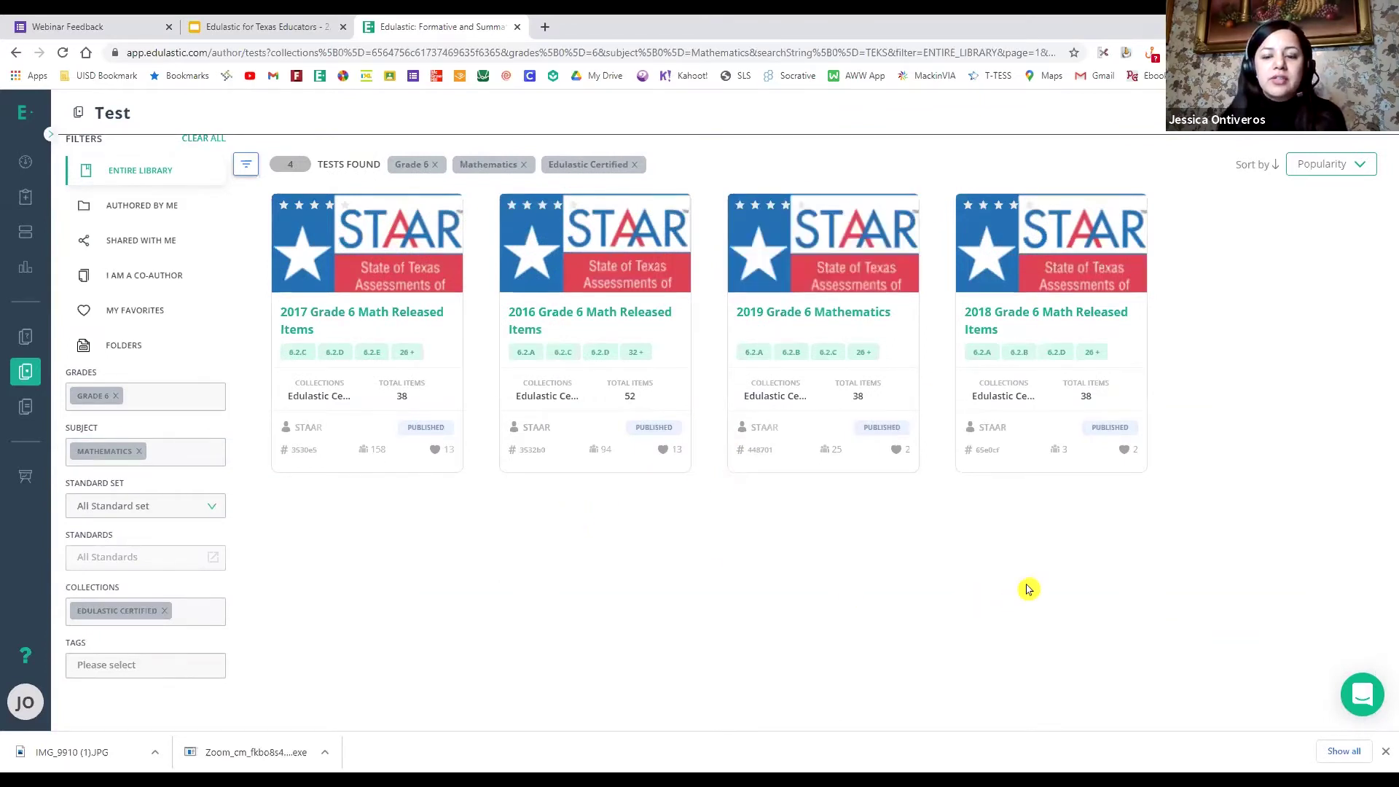
Step: Clone the 2017 Grade 6 Math Released Items test, keeping references to the original items
mouse_move(400, 248)
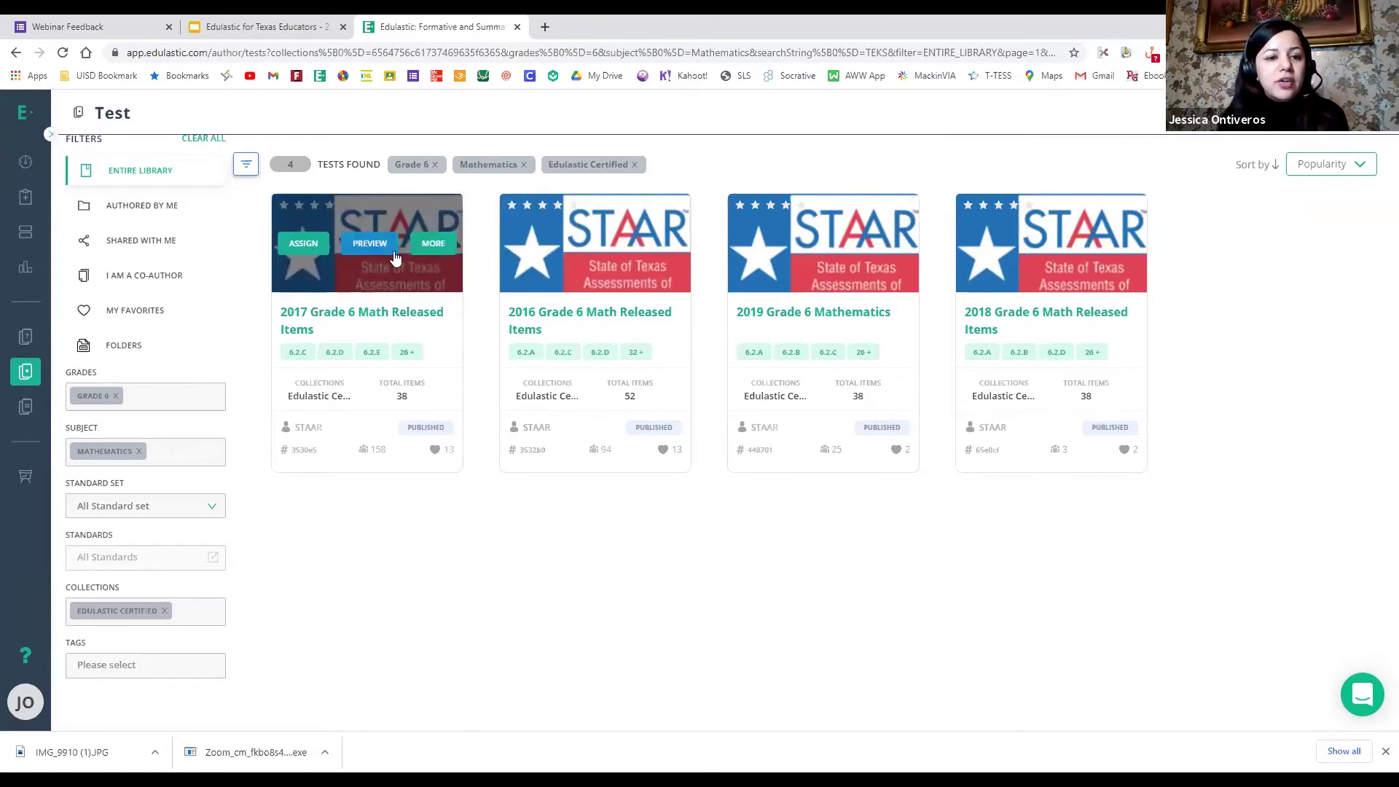
left_click(433, 244)
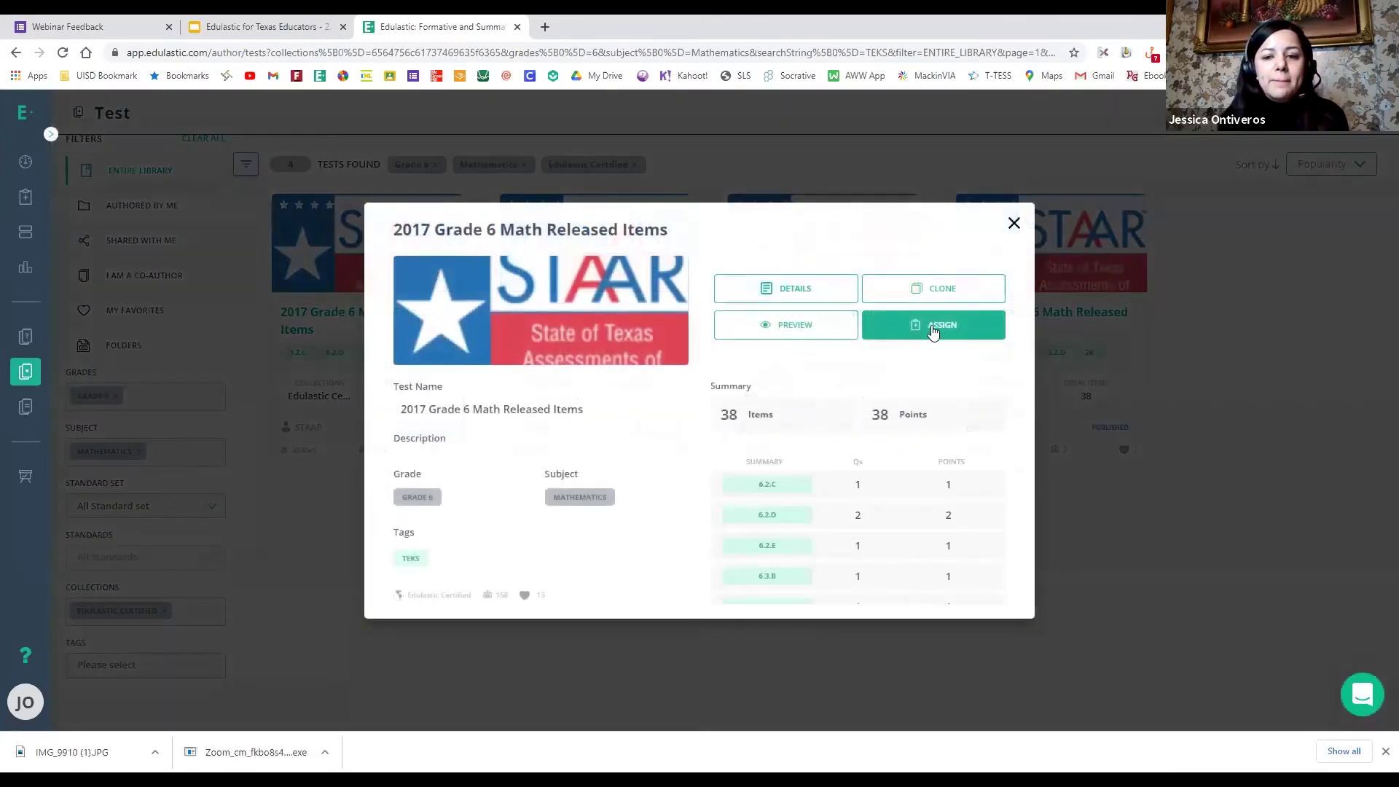
left_click(788, 291)
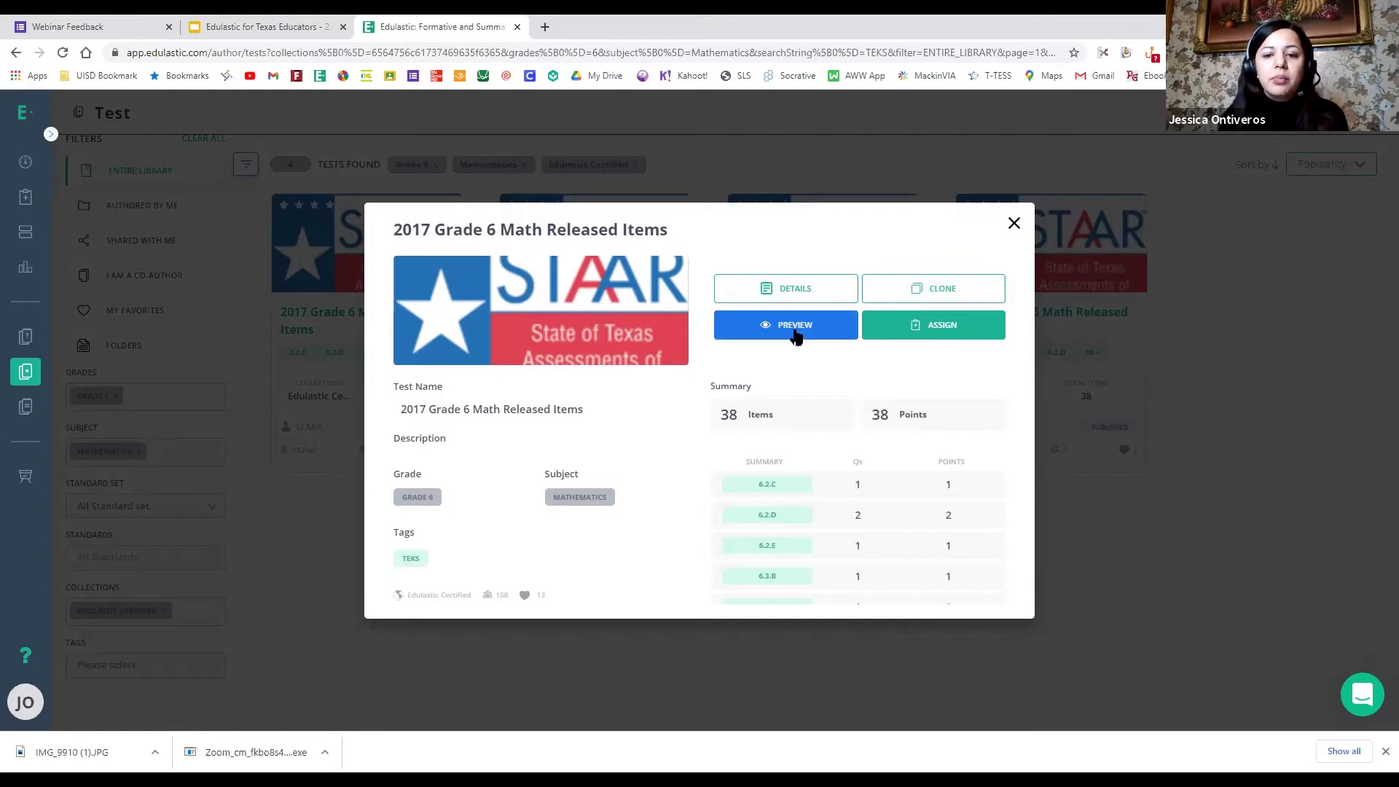
left_click(889, 290)
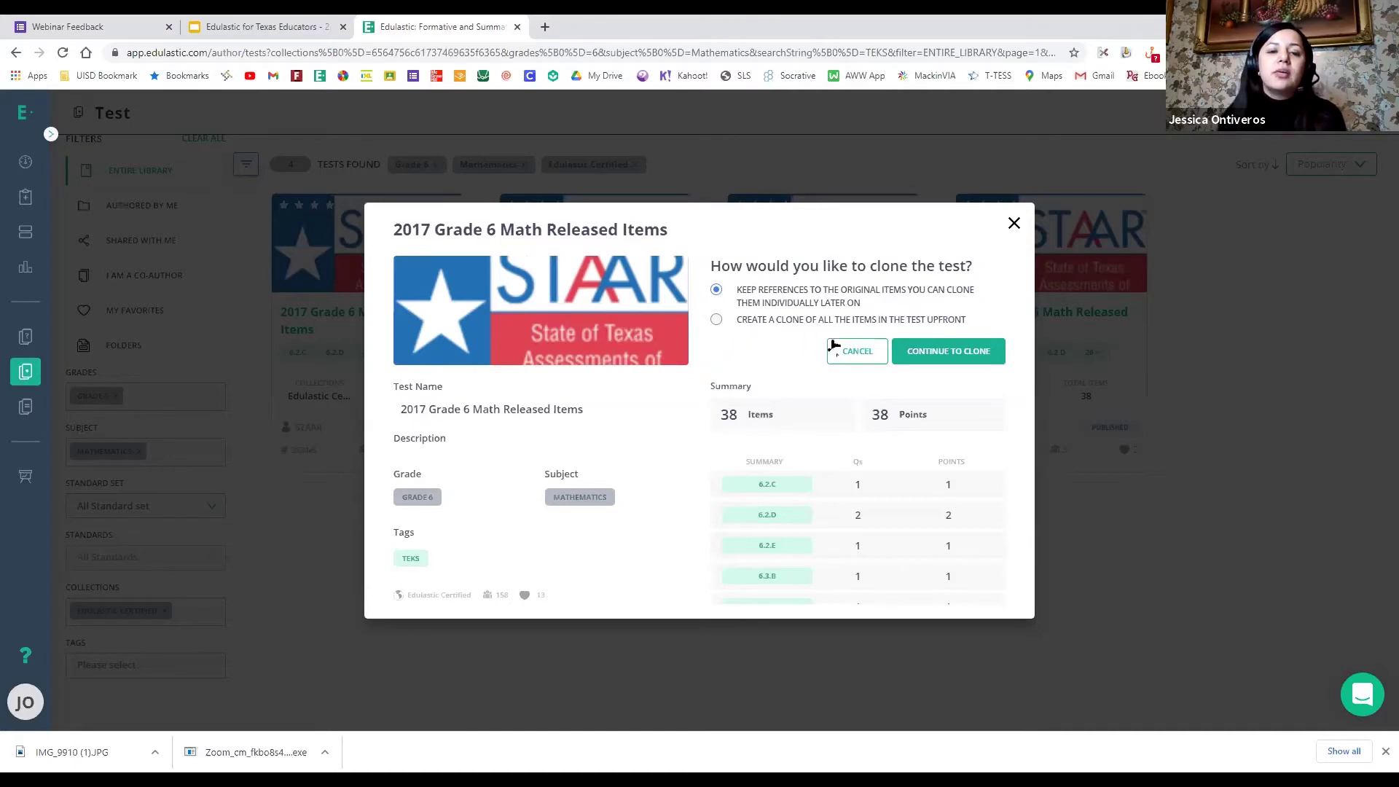
left_click(942, 355)
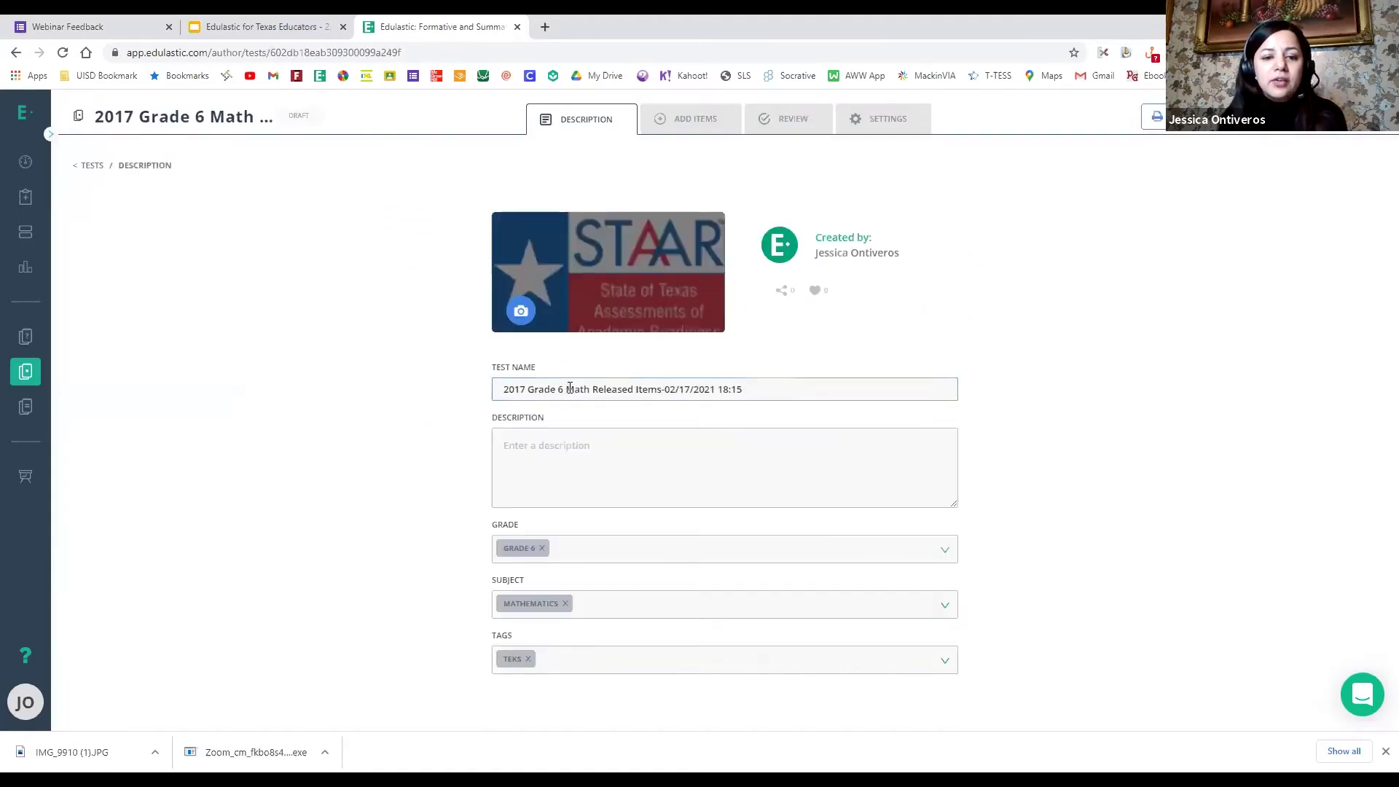
Step: Rename the cloned test as "2017 Grade 6 Math cat 1"
left_click_drag(735, 391, 599, 394)
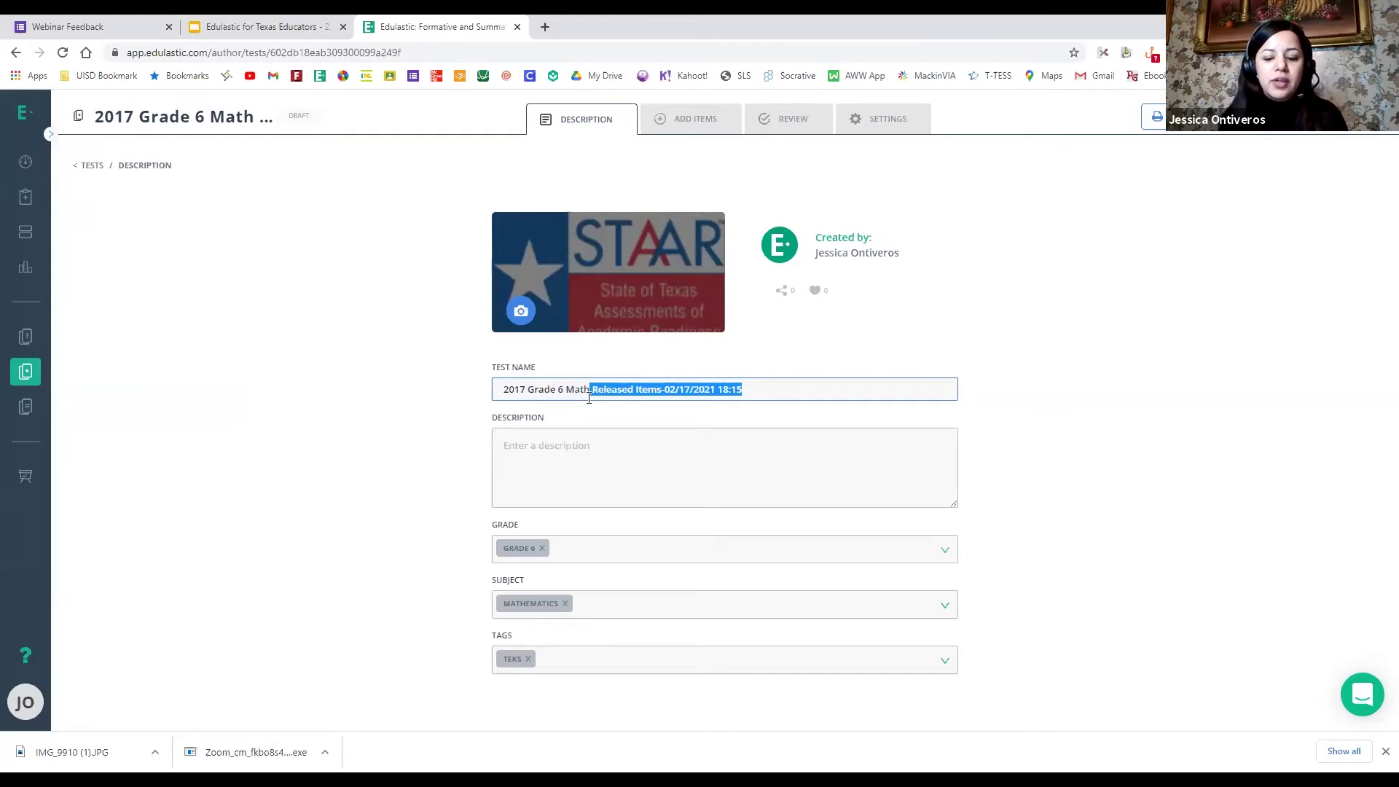
key("BackSpace")
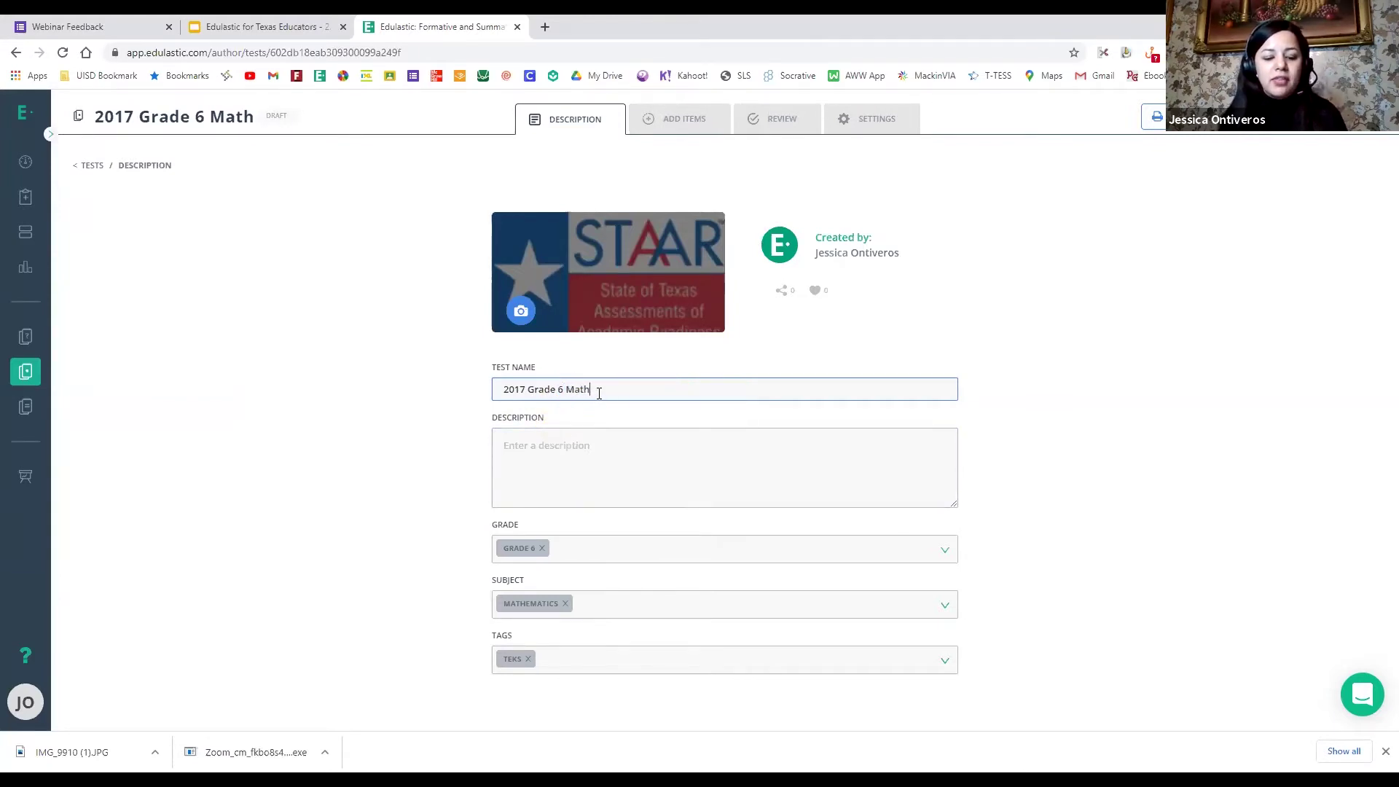
type("cat 1")
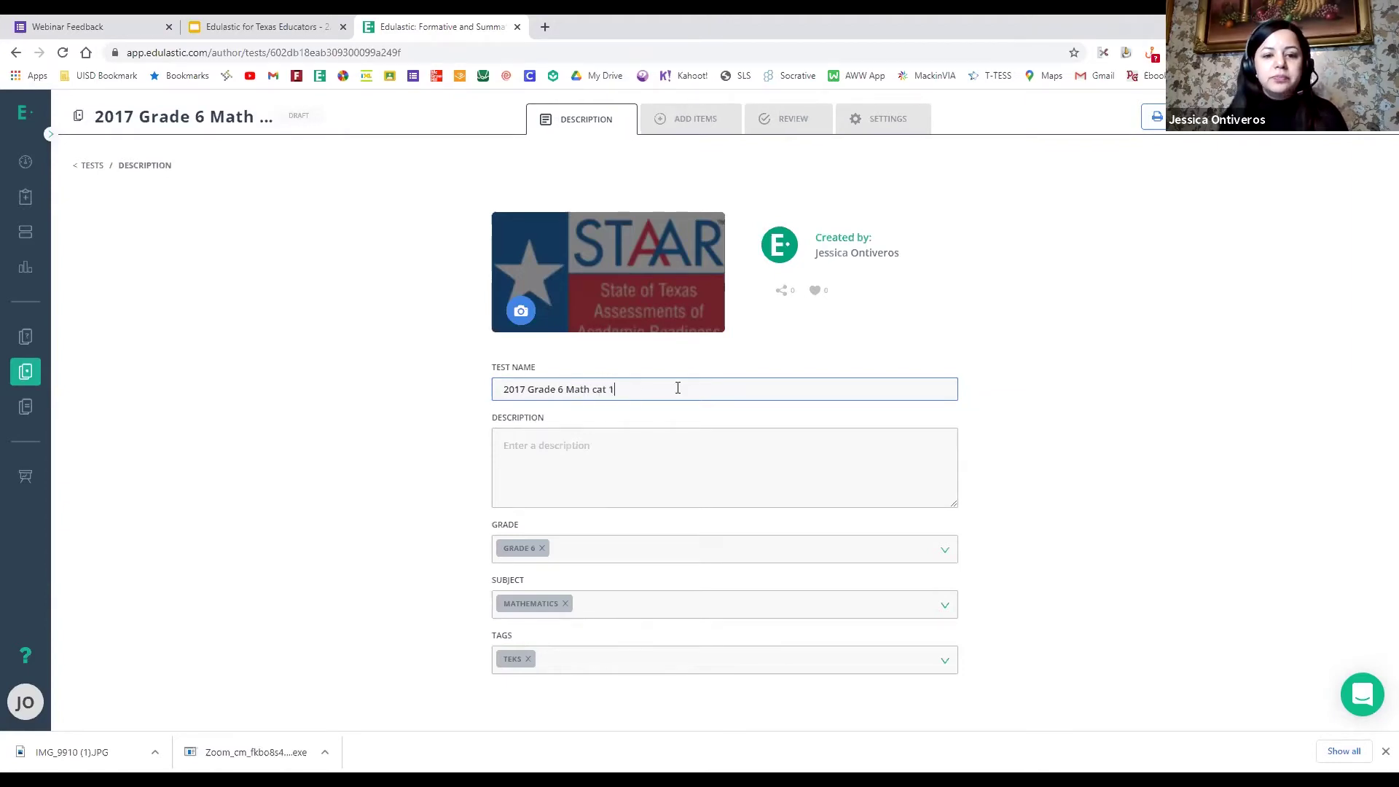
Step: Look over the item search for adding questions and the cloned test's current question list
left_click(676, 119)
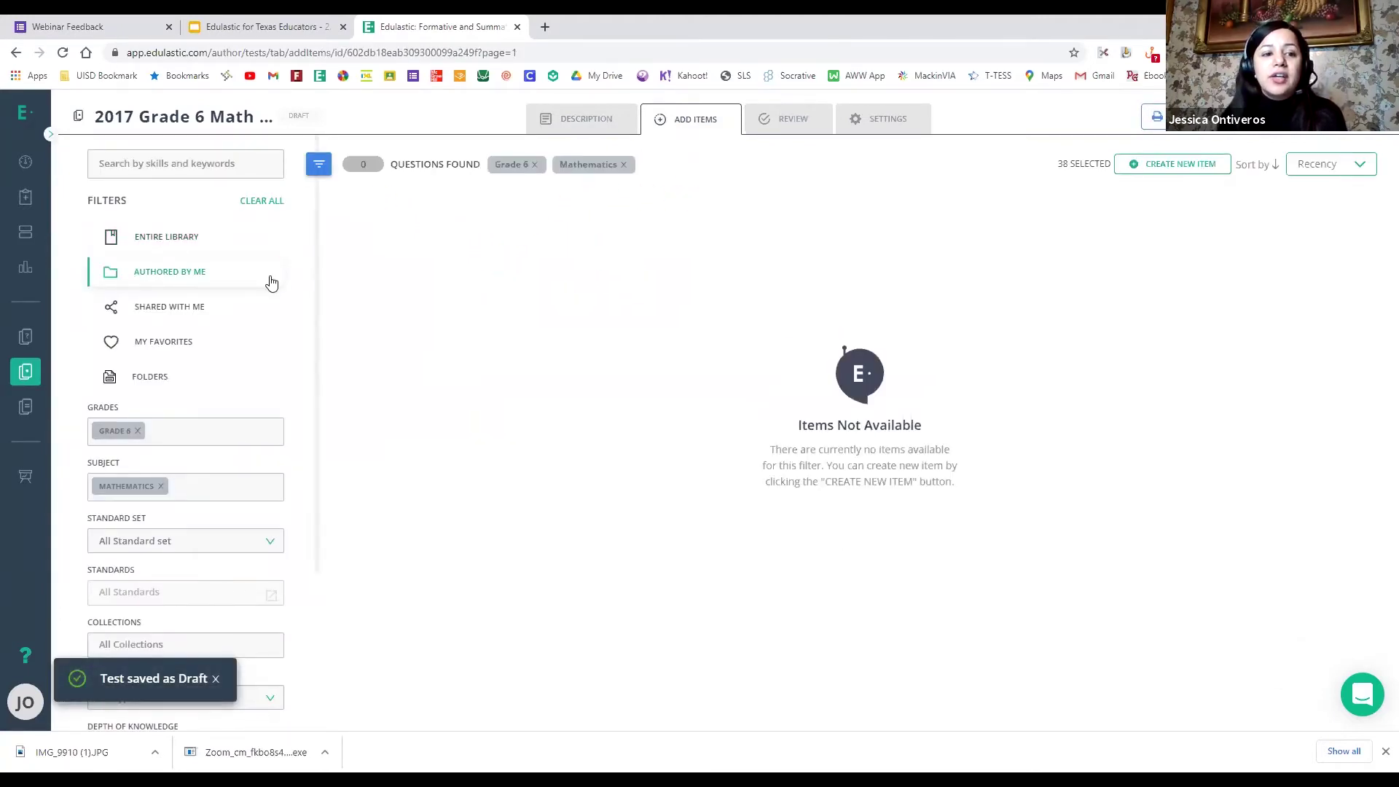
left_click(157, 163)
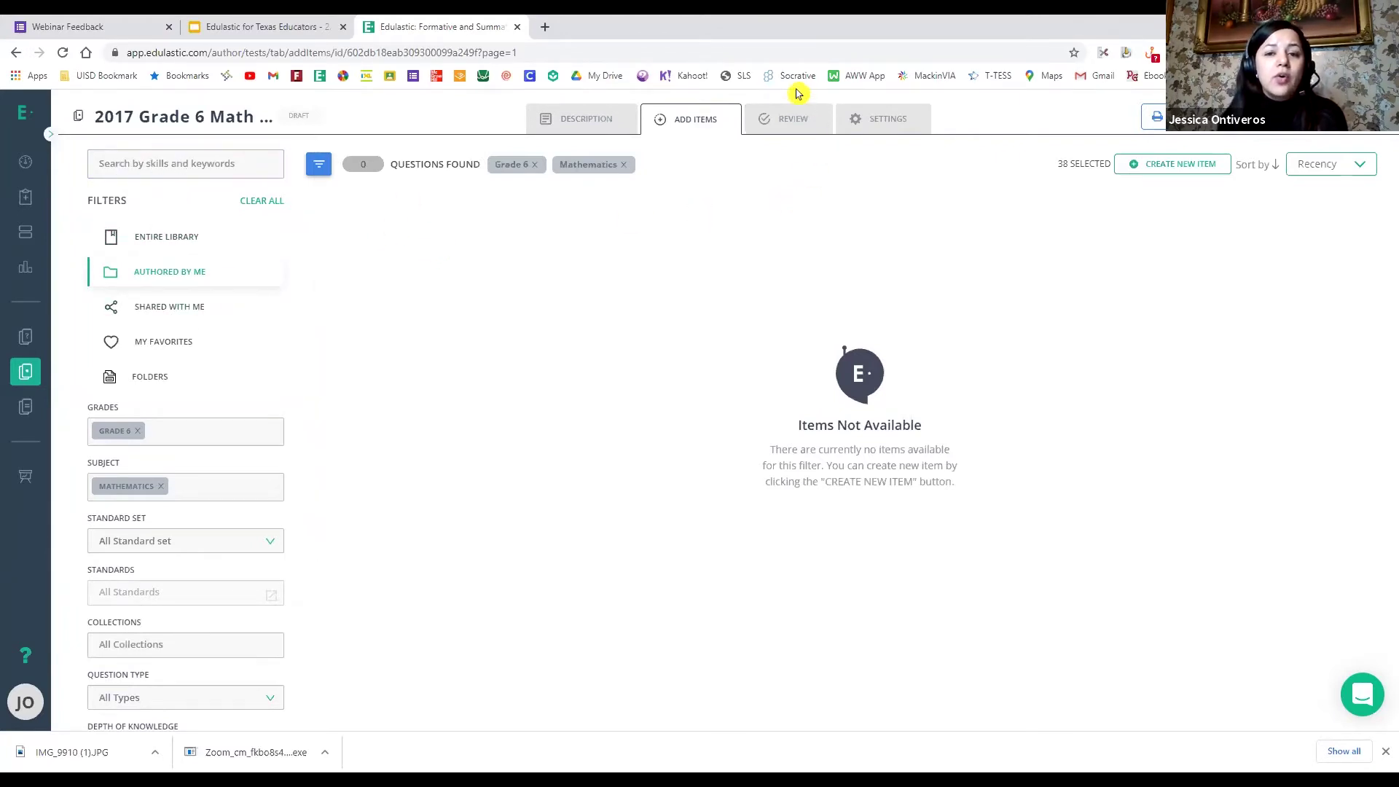
left_click(774, 131)
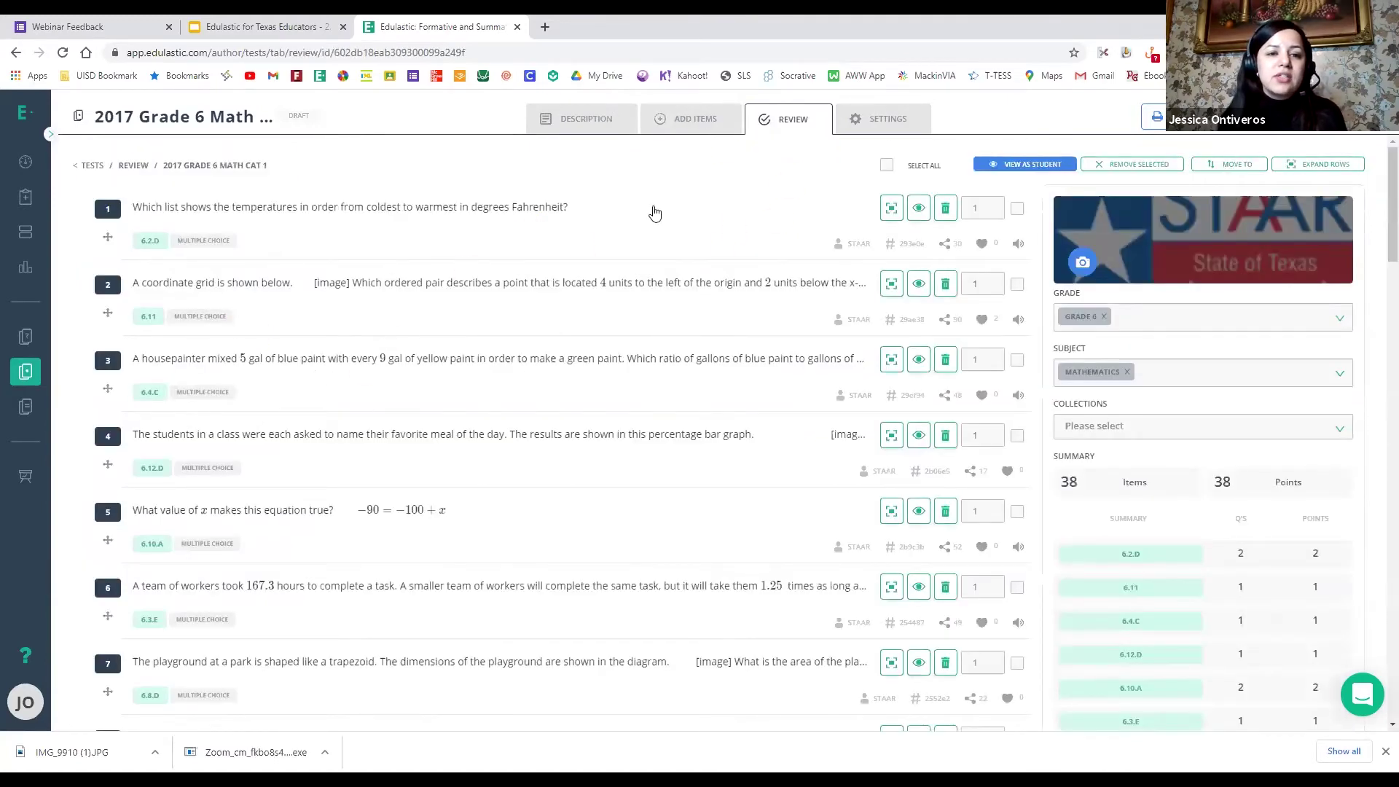
left_click(680, 125)
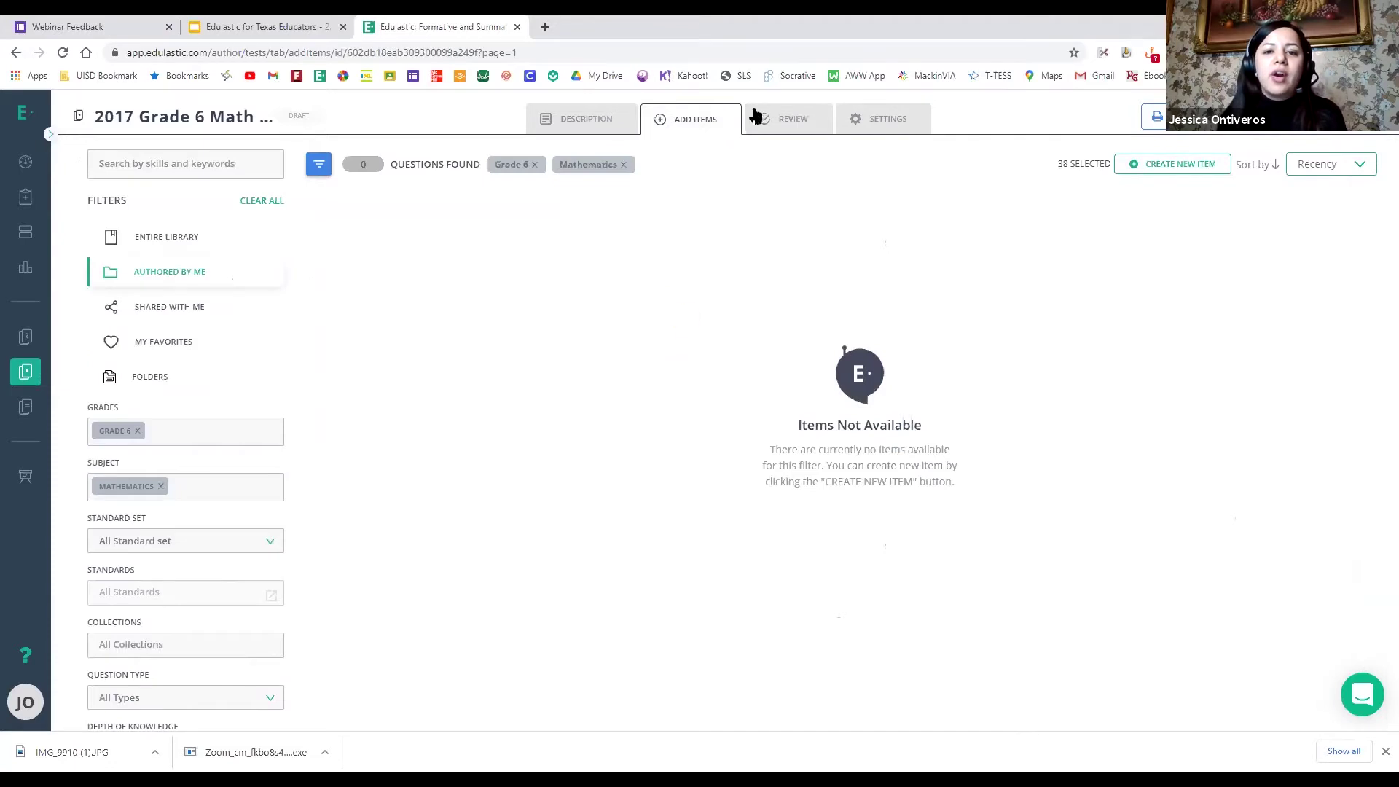
Step: Remove seven questions near the start of the test review, including the coordinate grid, percentage bar graph, team of workers, triangle angle and balloon game ones
left_click(778, 124)
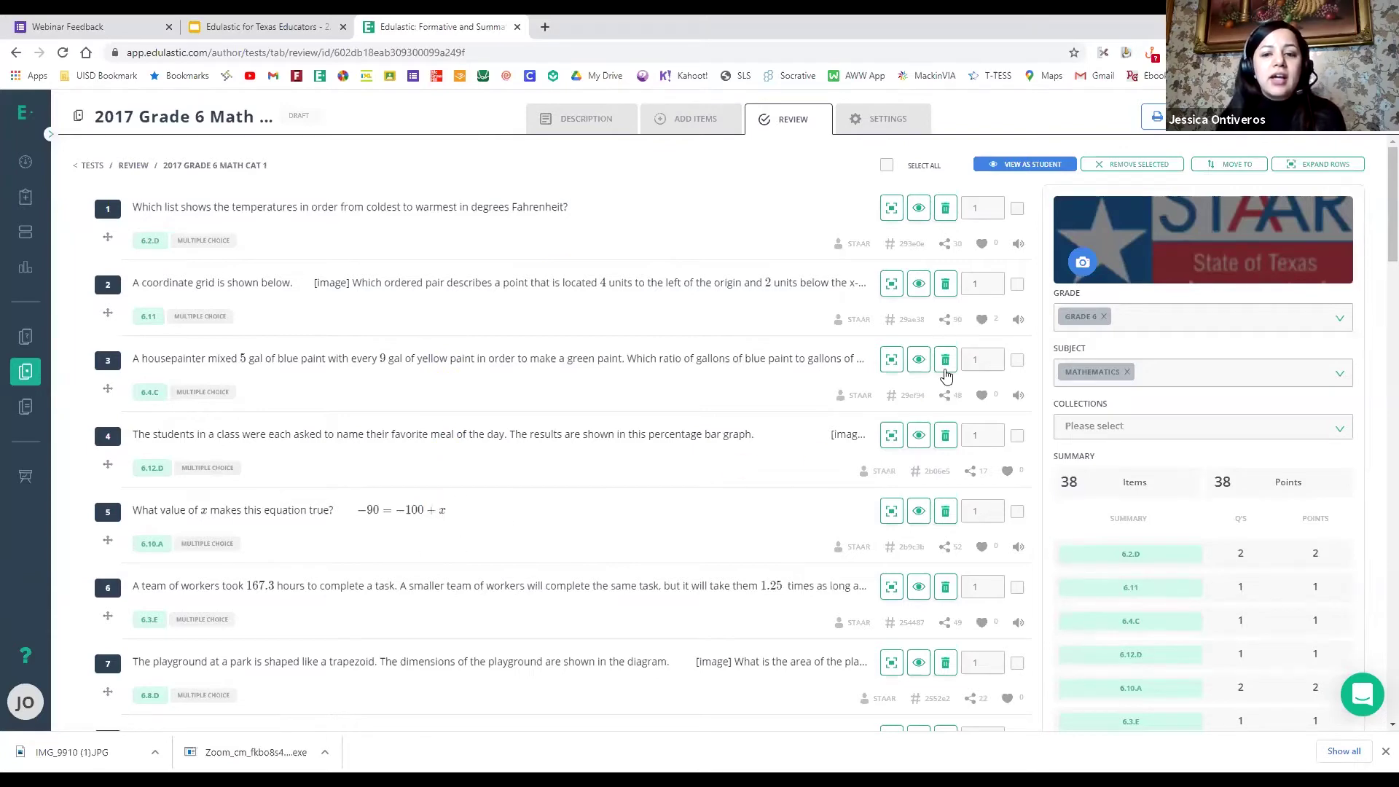
left_click(944, 286)
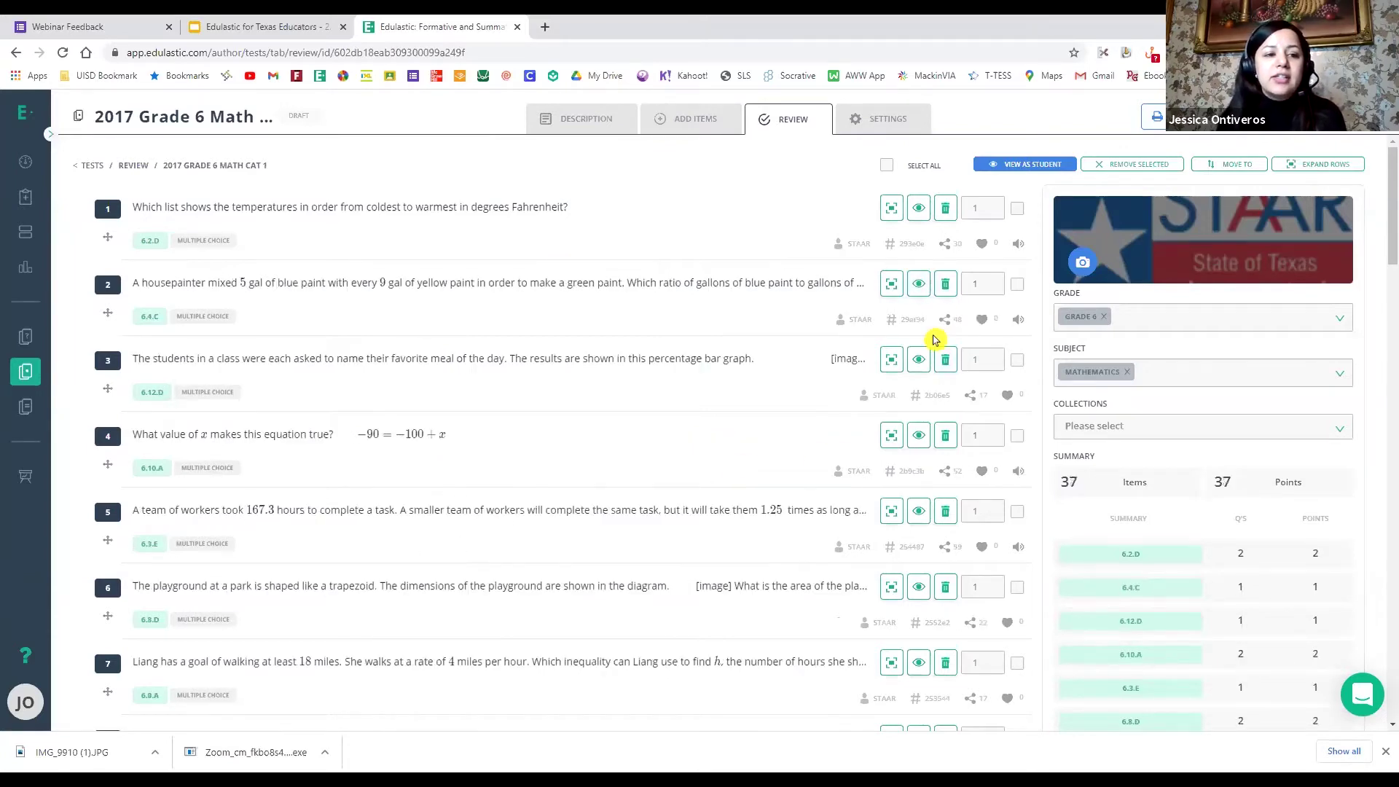
left_click(946, 359)
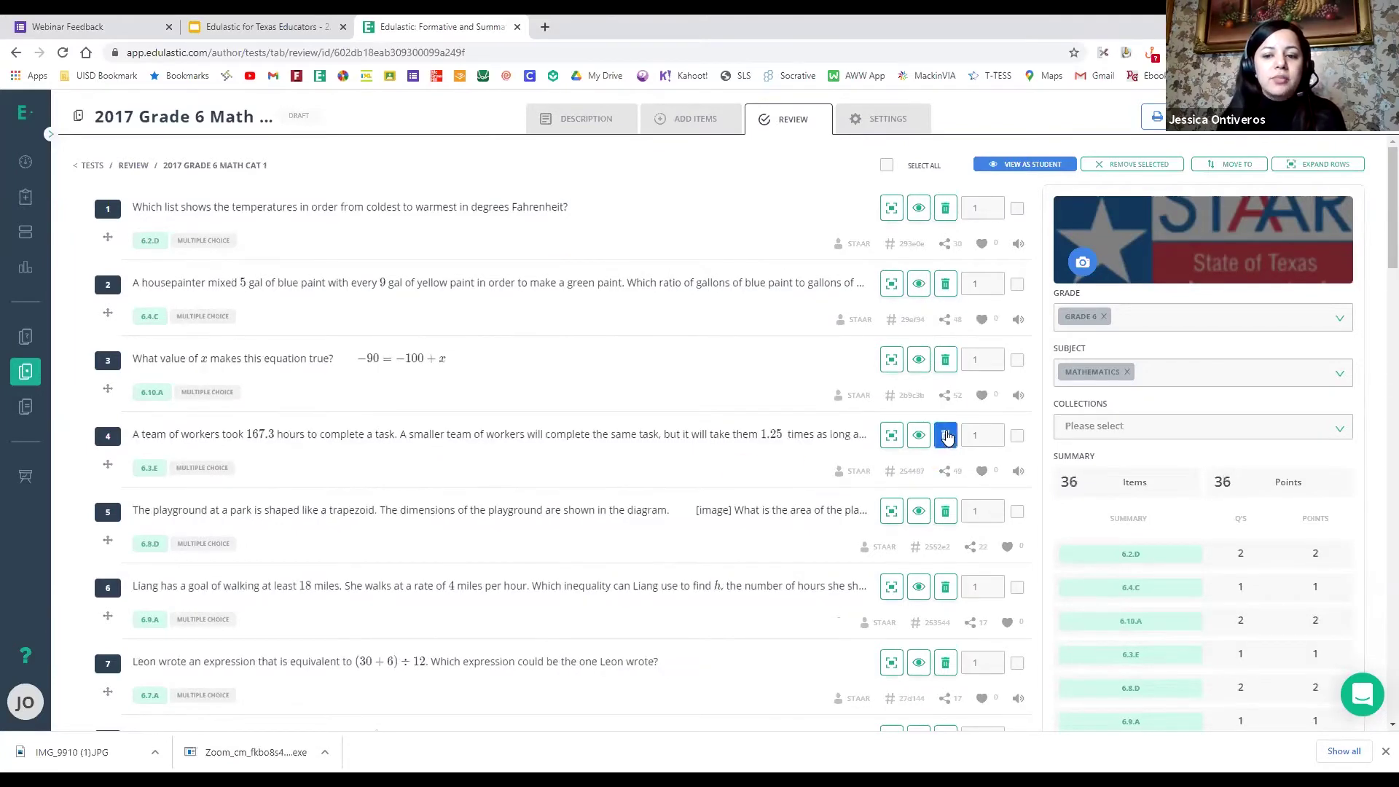
left_click(946, 436)
left_click(946, 510)
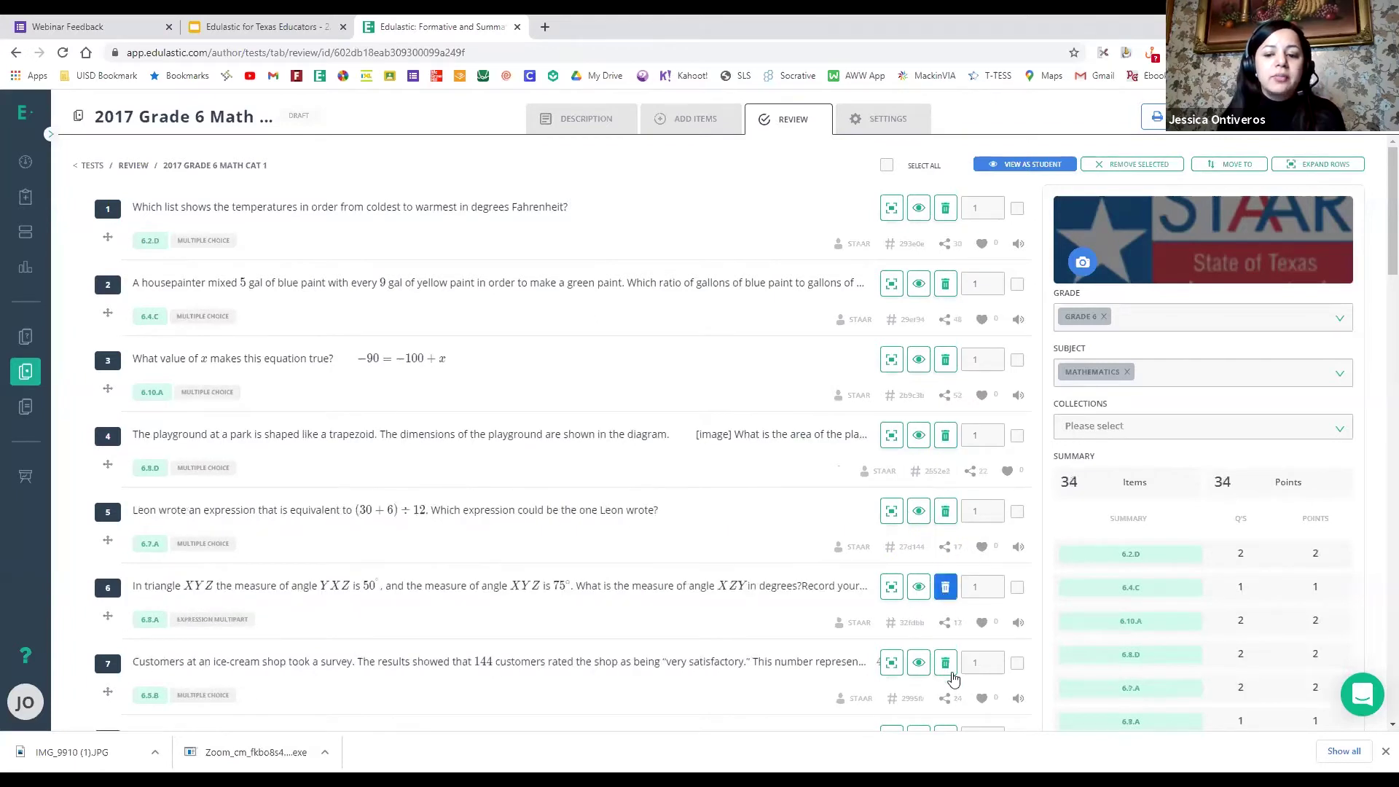
left_click(946, 587)
left_click(946, 663)
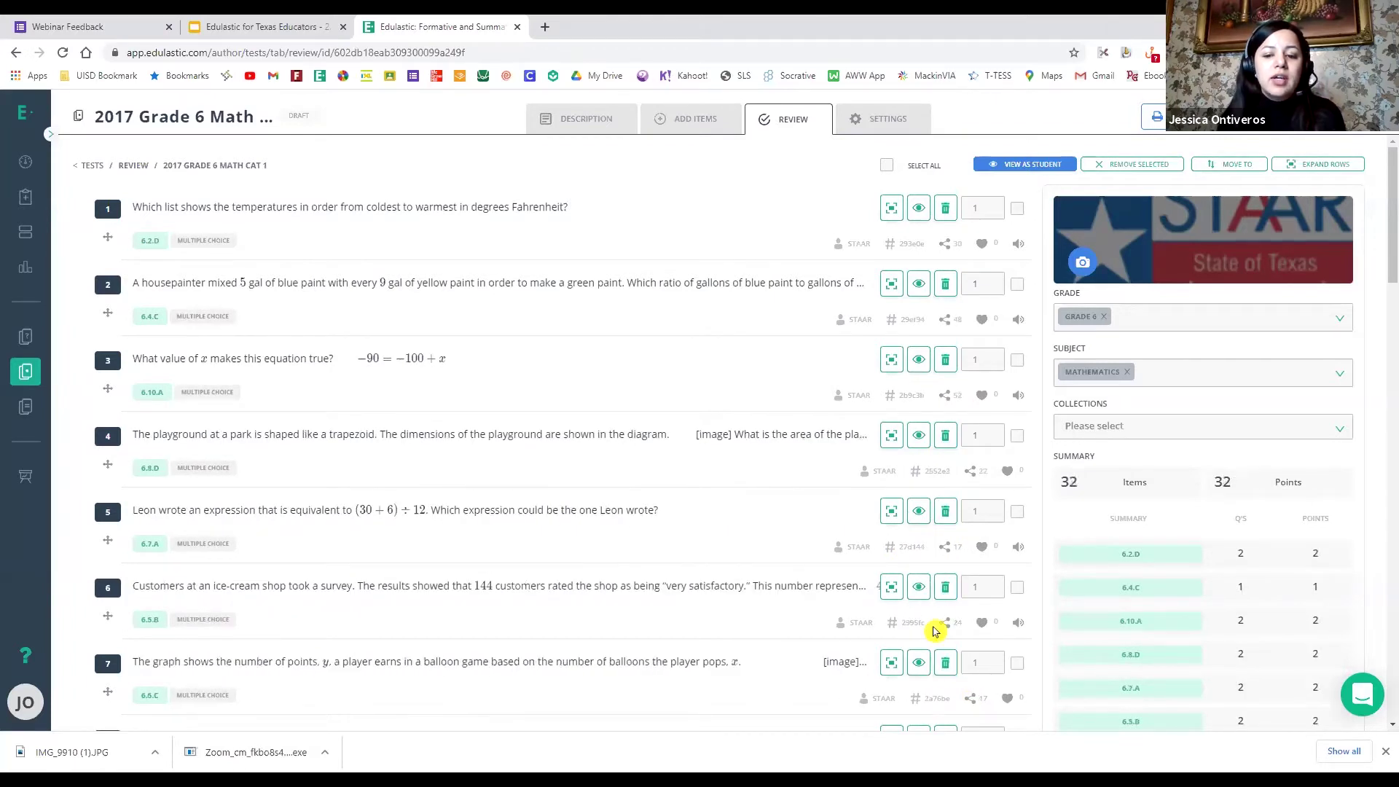
left_click(946, 663)
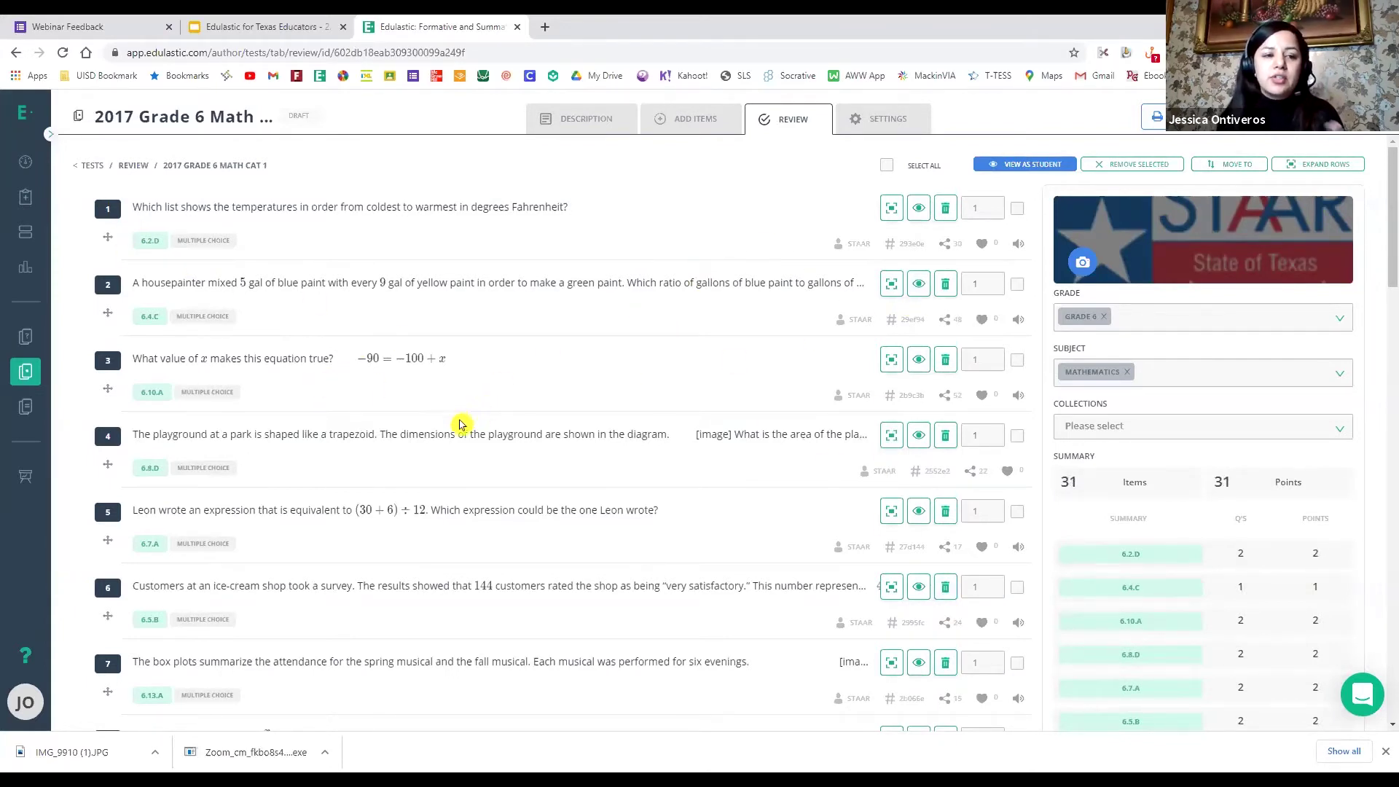
Step: Remove questions 12 through 15, from the 3 multiplied by 2/3 question to the computer screen area question
scroll(447, 484, "down", 8)
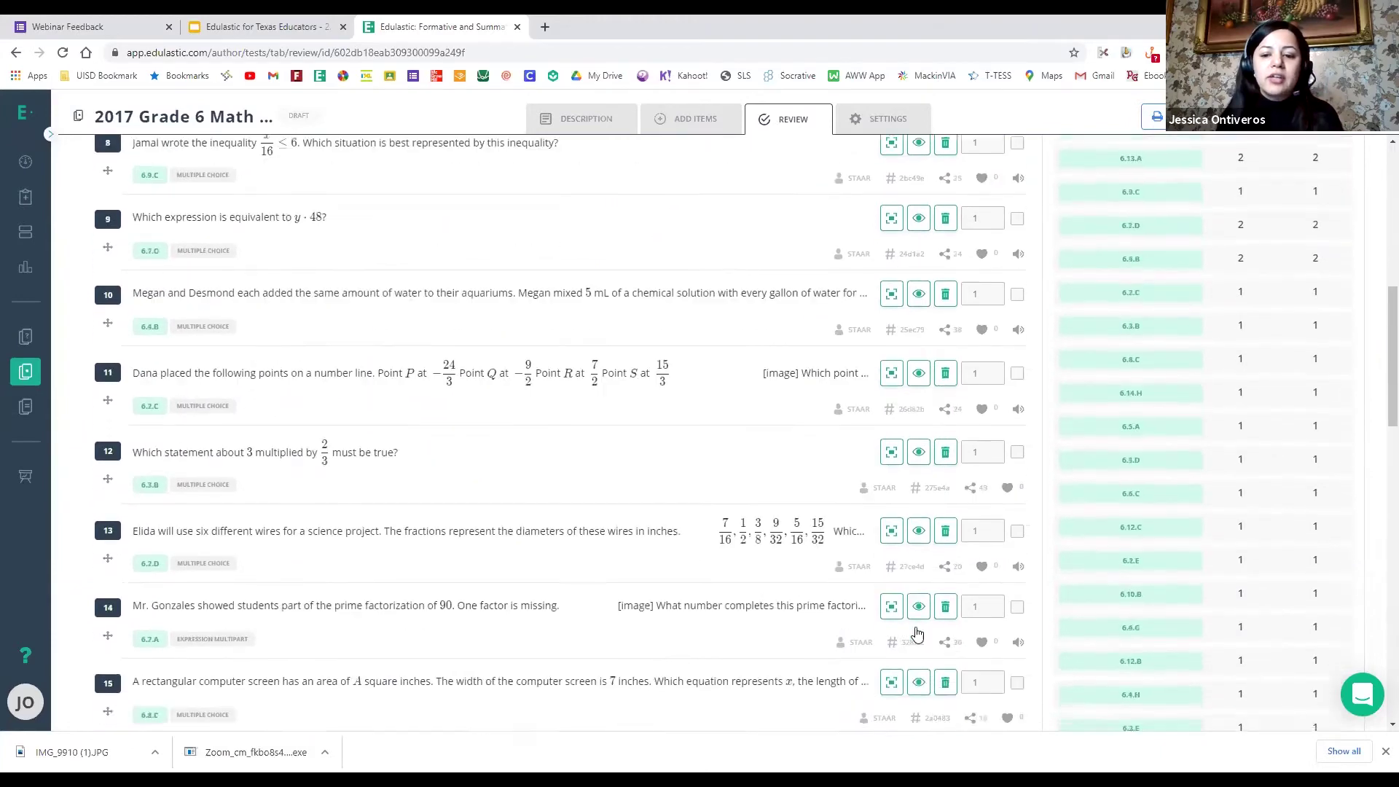
scroll(917, 634, "down", 2)
left_click(945, 550)
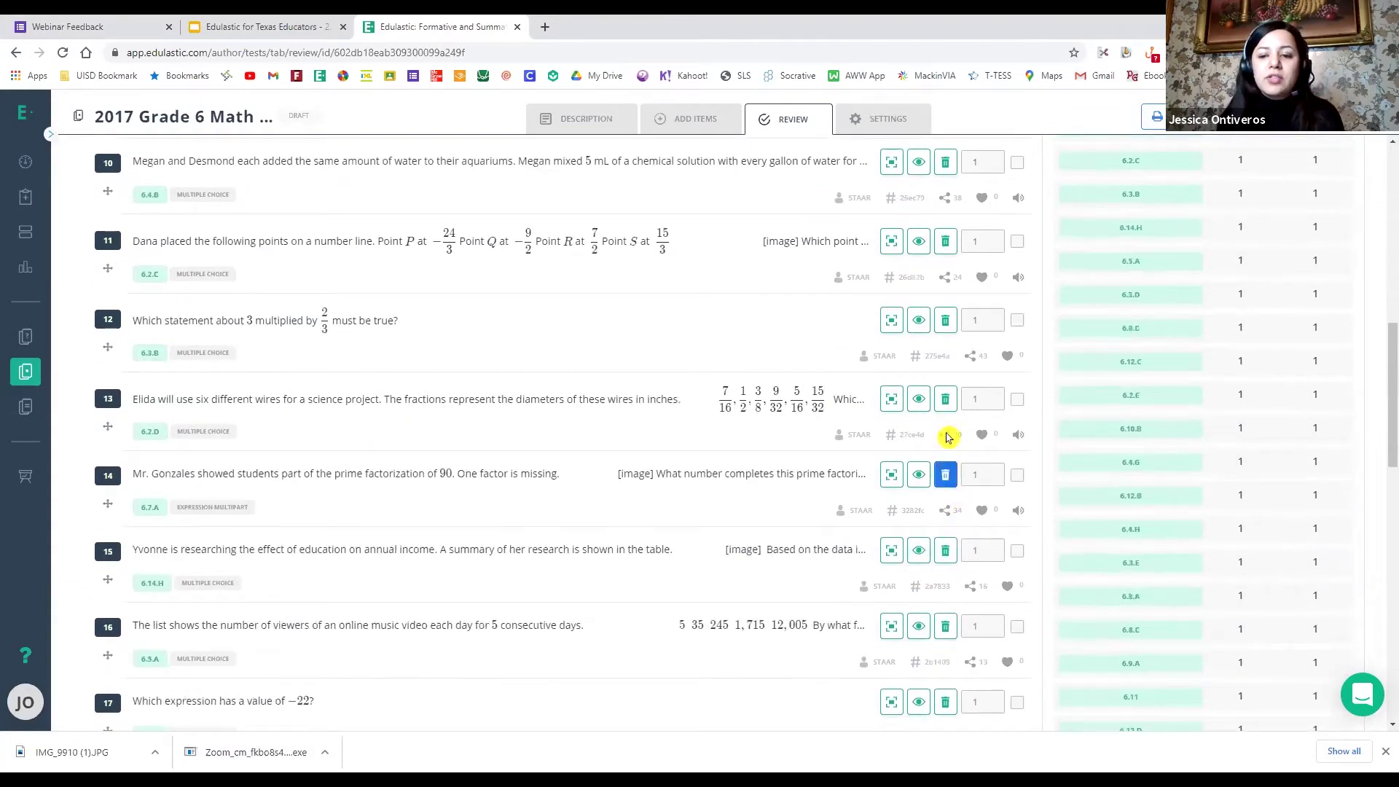
left_click(946, 399)
left_click(945, 321)
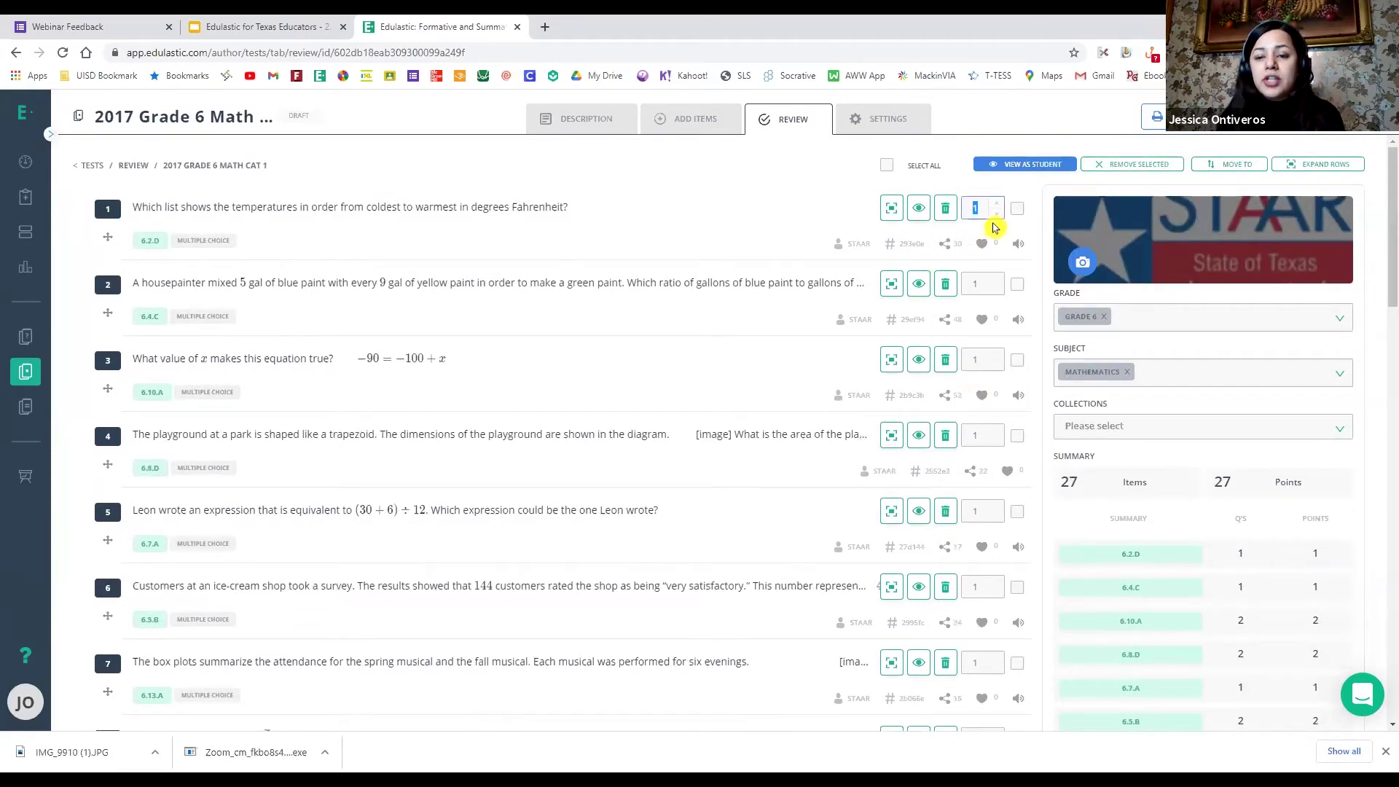
left_click(977, 245)
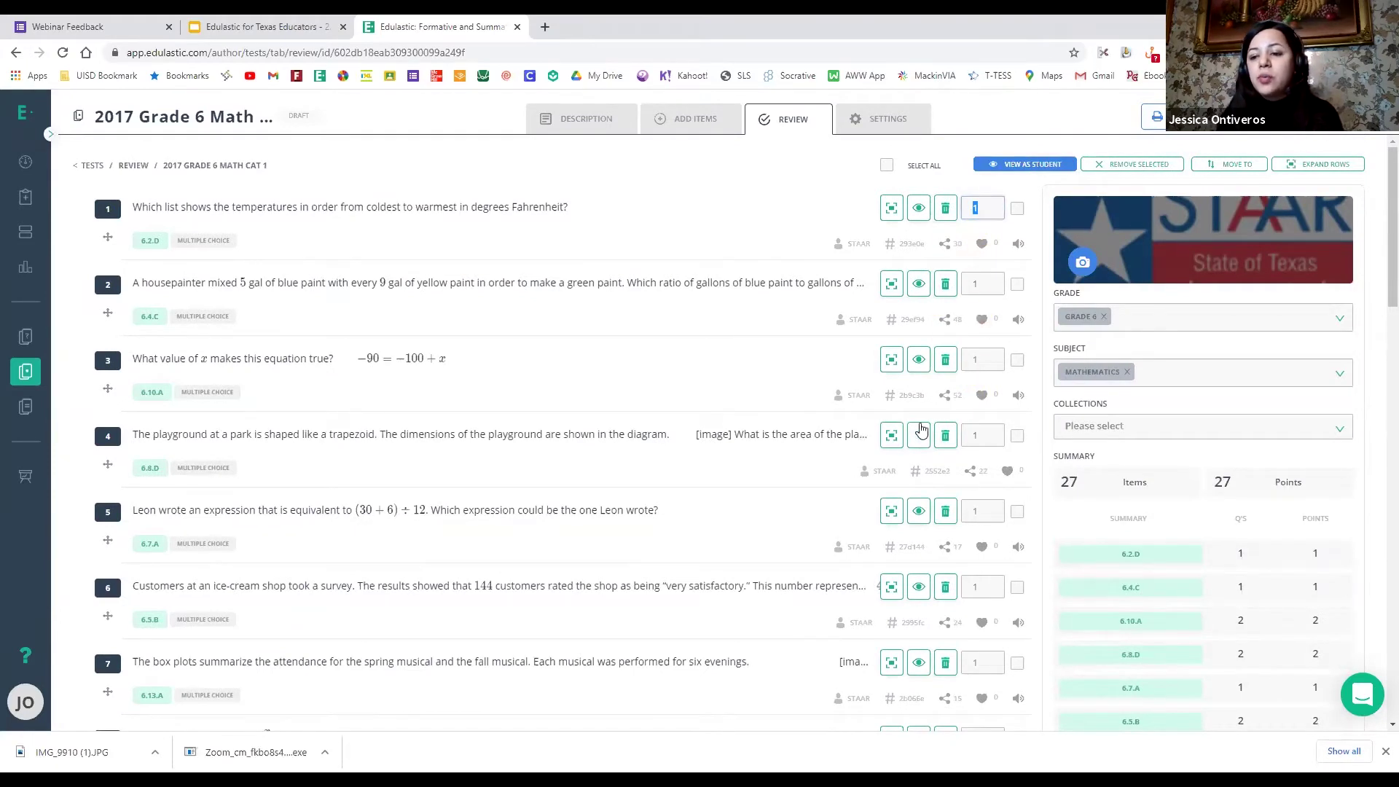
left_click(982, 245)
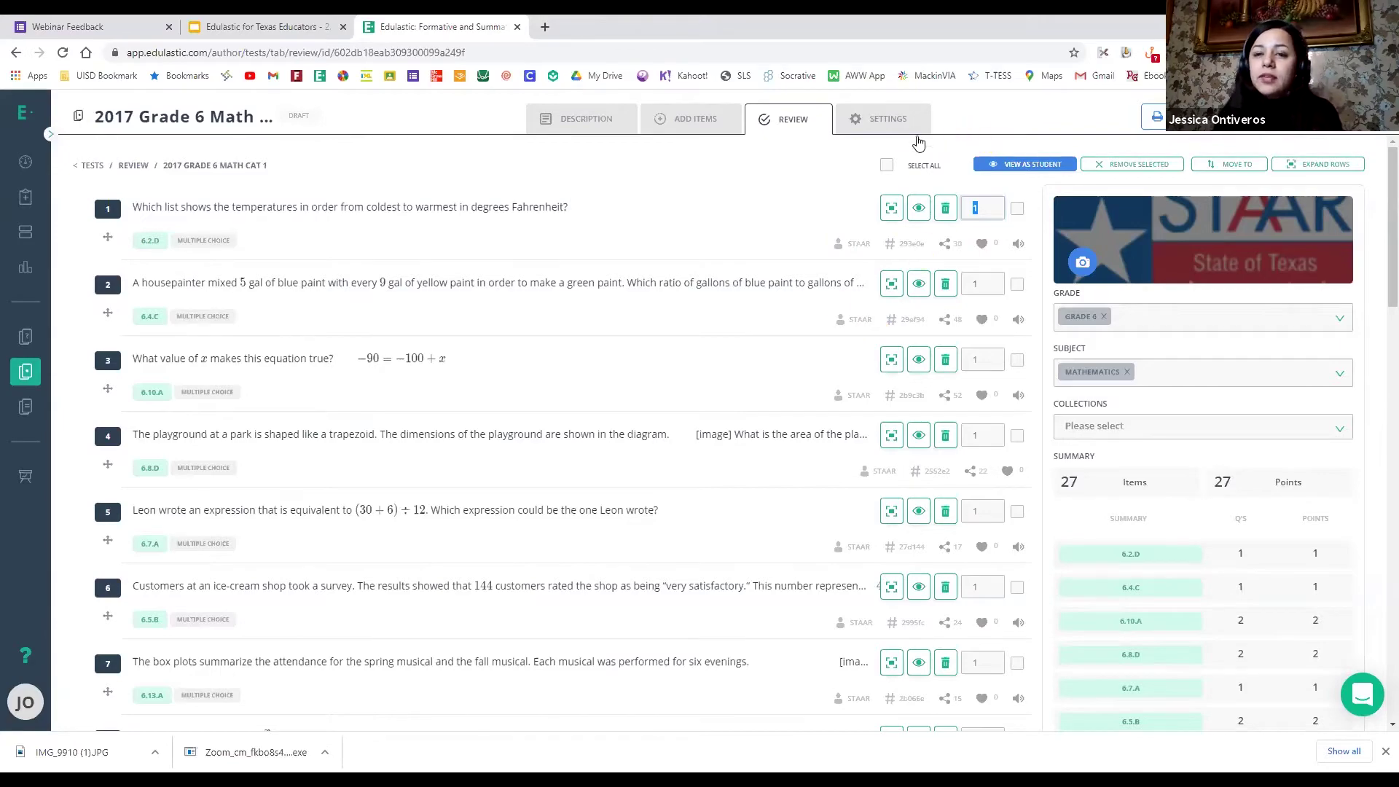
Step: Check the remaining questions in the test review, then open the test's settings
scroll(656, 459, "down", 15)
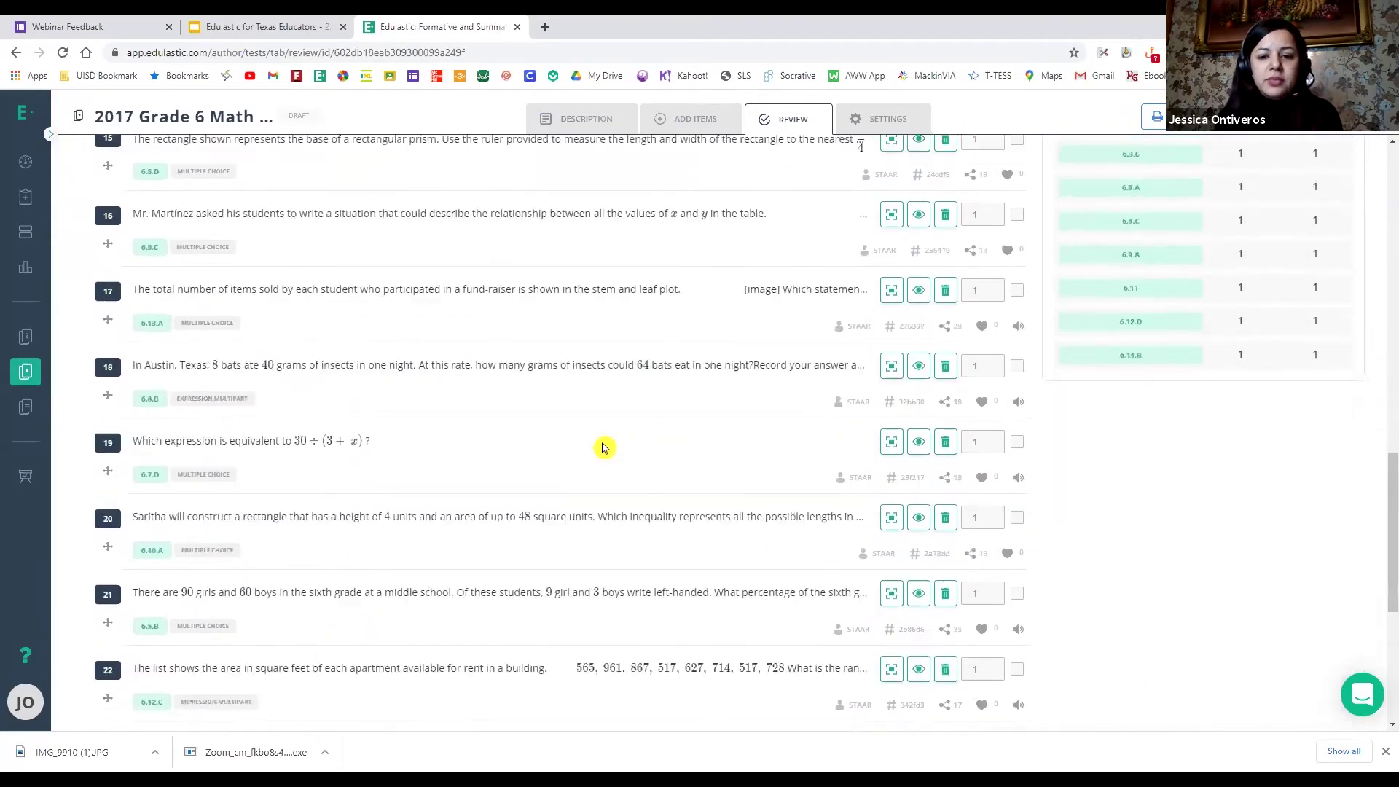
scroll(687, 453, "down", 5)
scroll(802, 456, "up", 20)
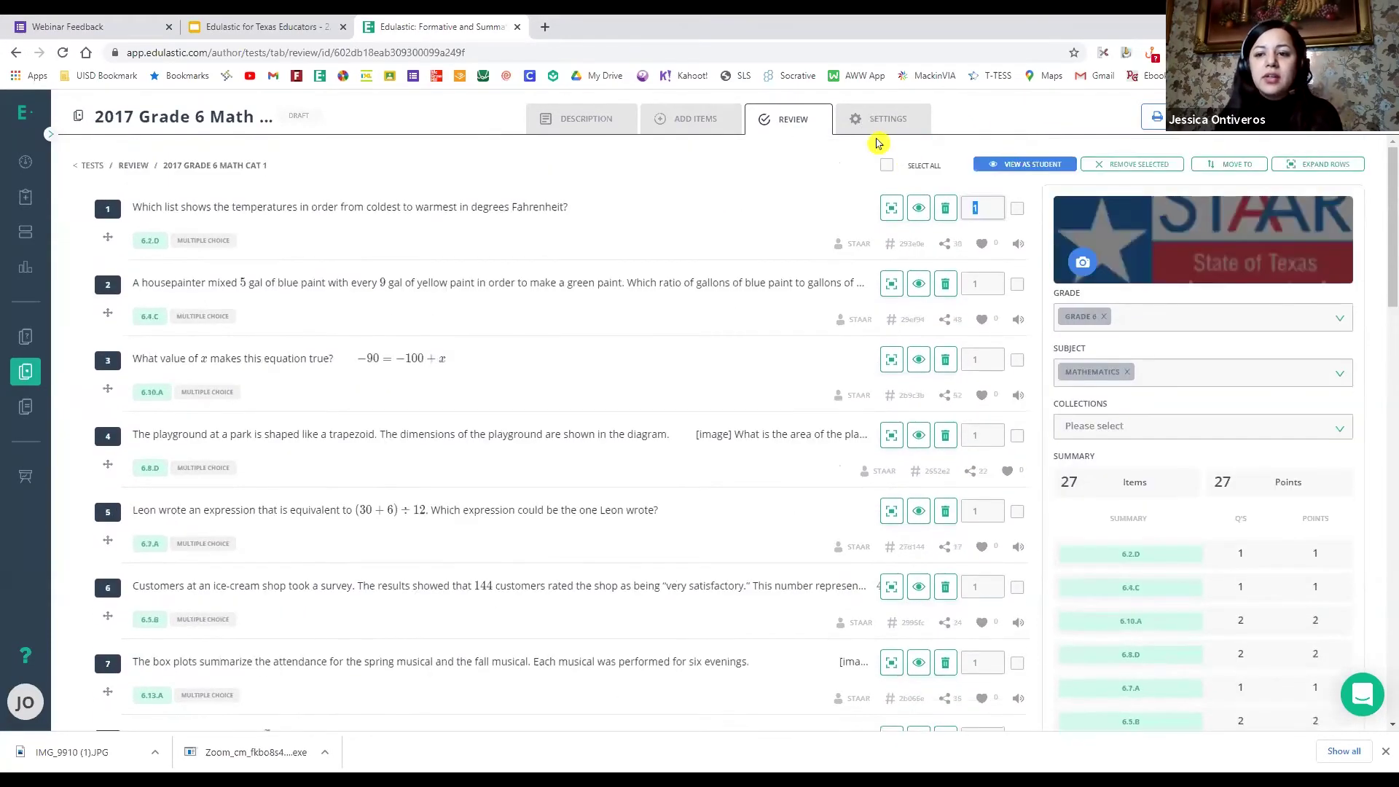
left_click(865, 121)
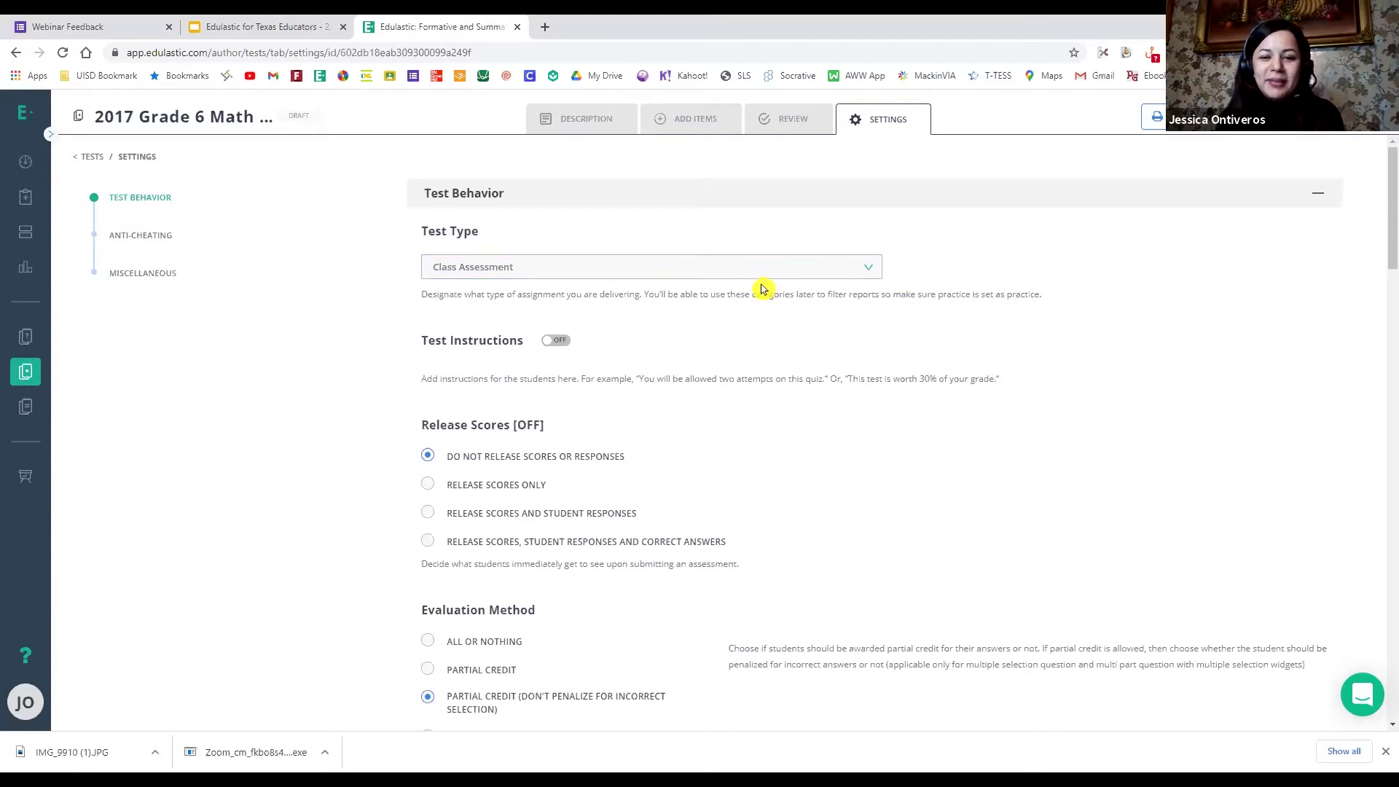
Step: Set the test type to Practice
left_click(743, 271)
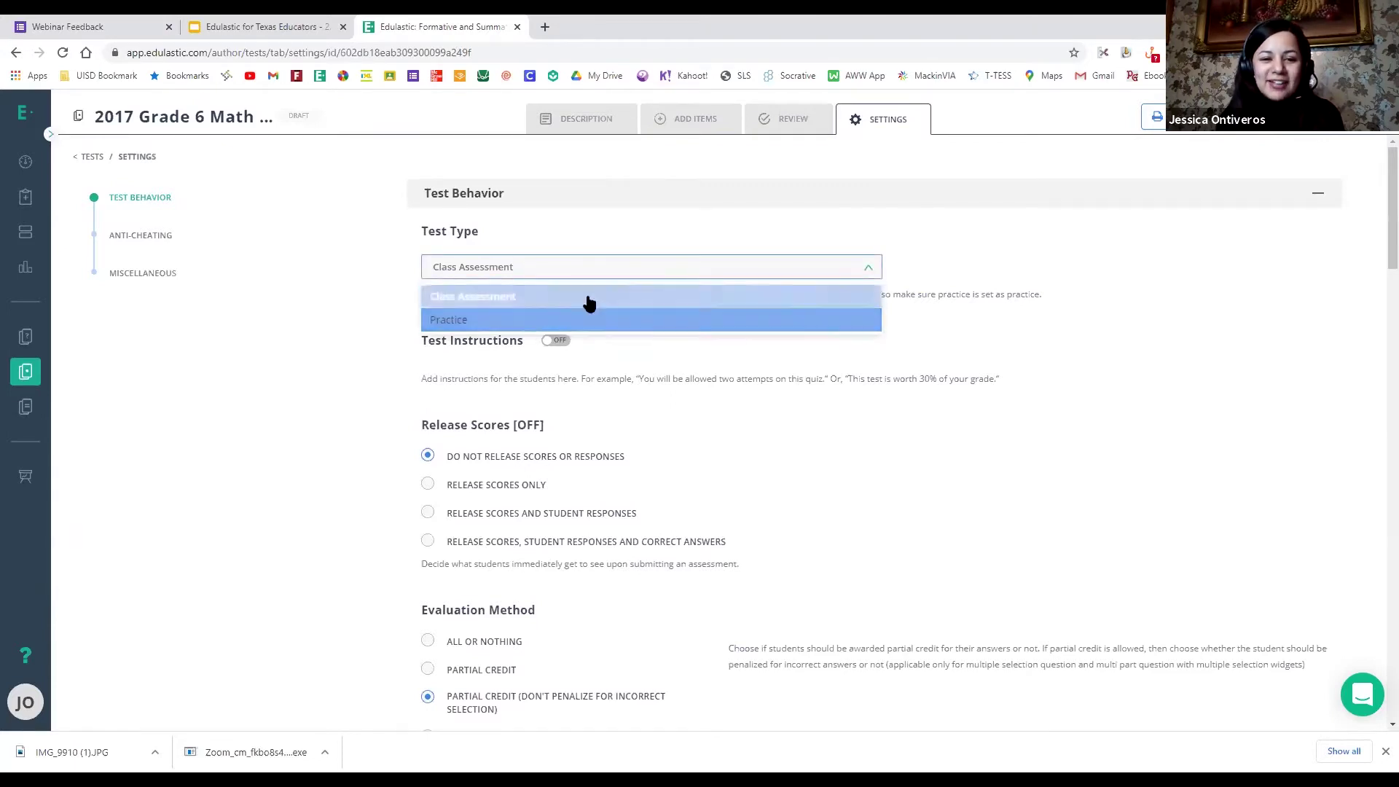
left_click(446, 226)
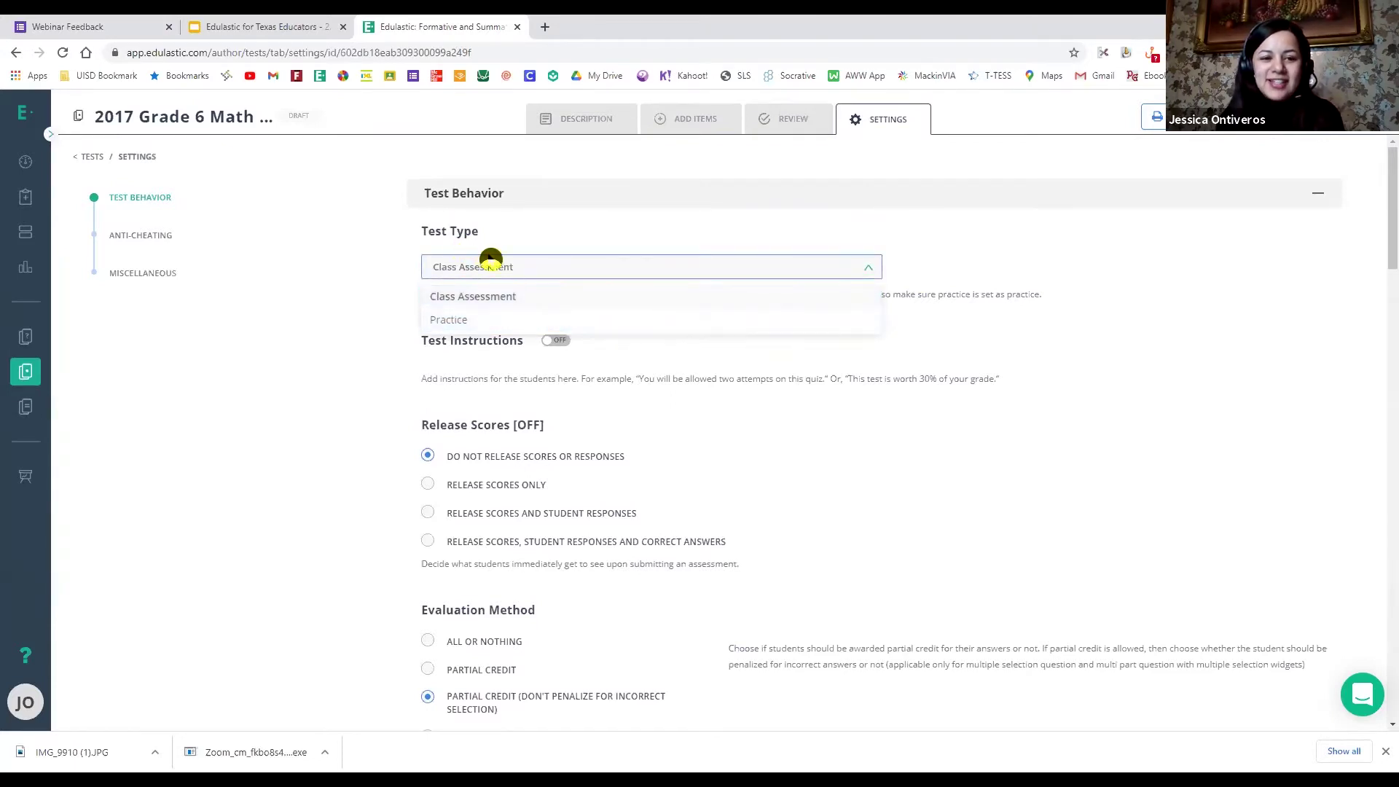
left_click(506, 321)
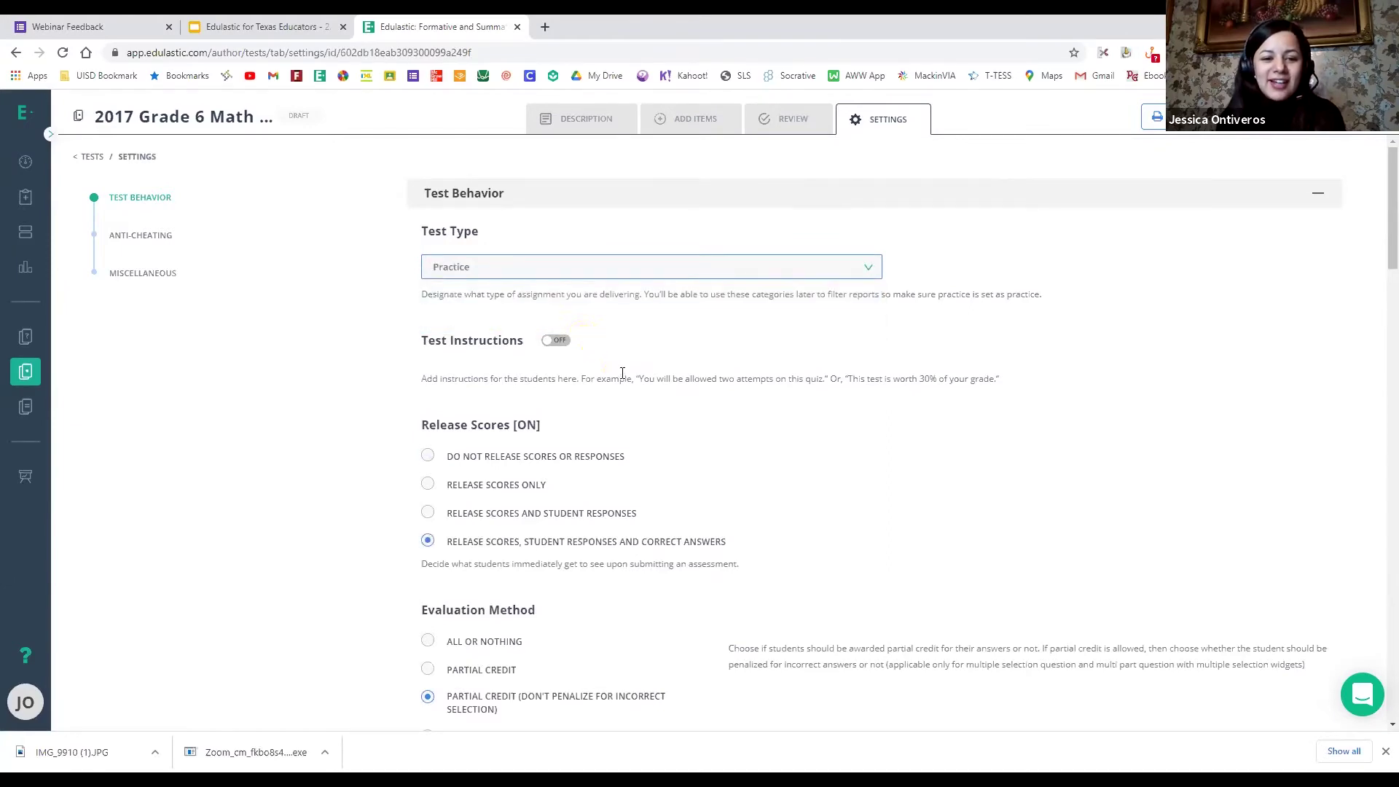
Step: Look over the Practice defaults for score release, evaluation method, maximum attempts, answer-check tries and anti-cheating
scroll(627, 375, "down", 3)
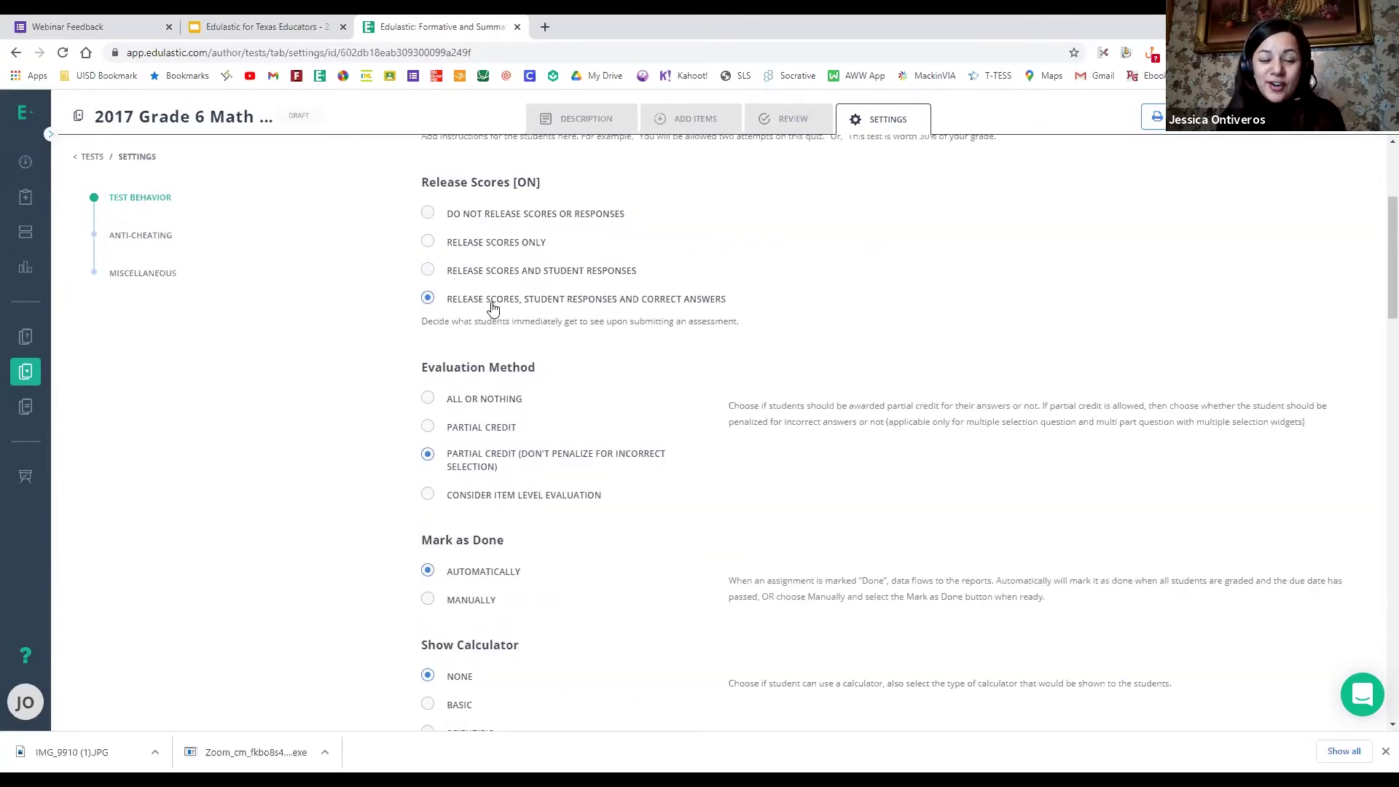
scroll(493, 309, "down", 9)
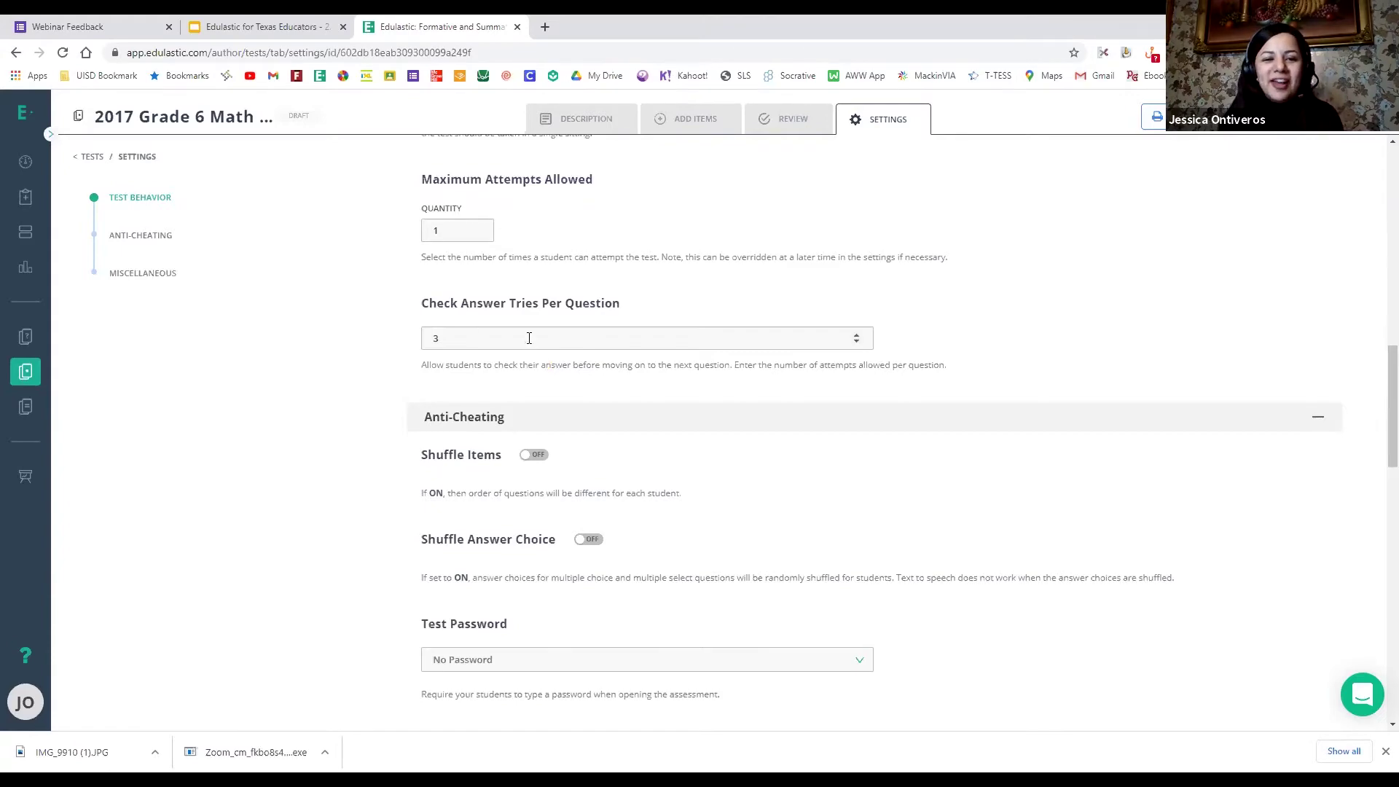
scroll(568, 313, "up", 8)
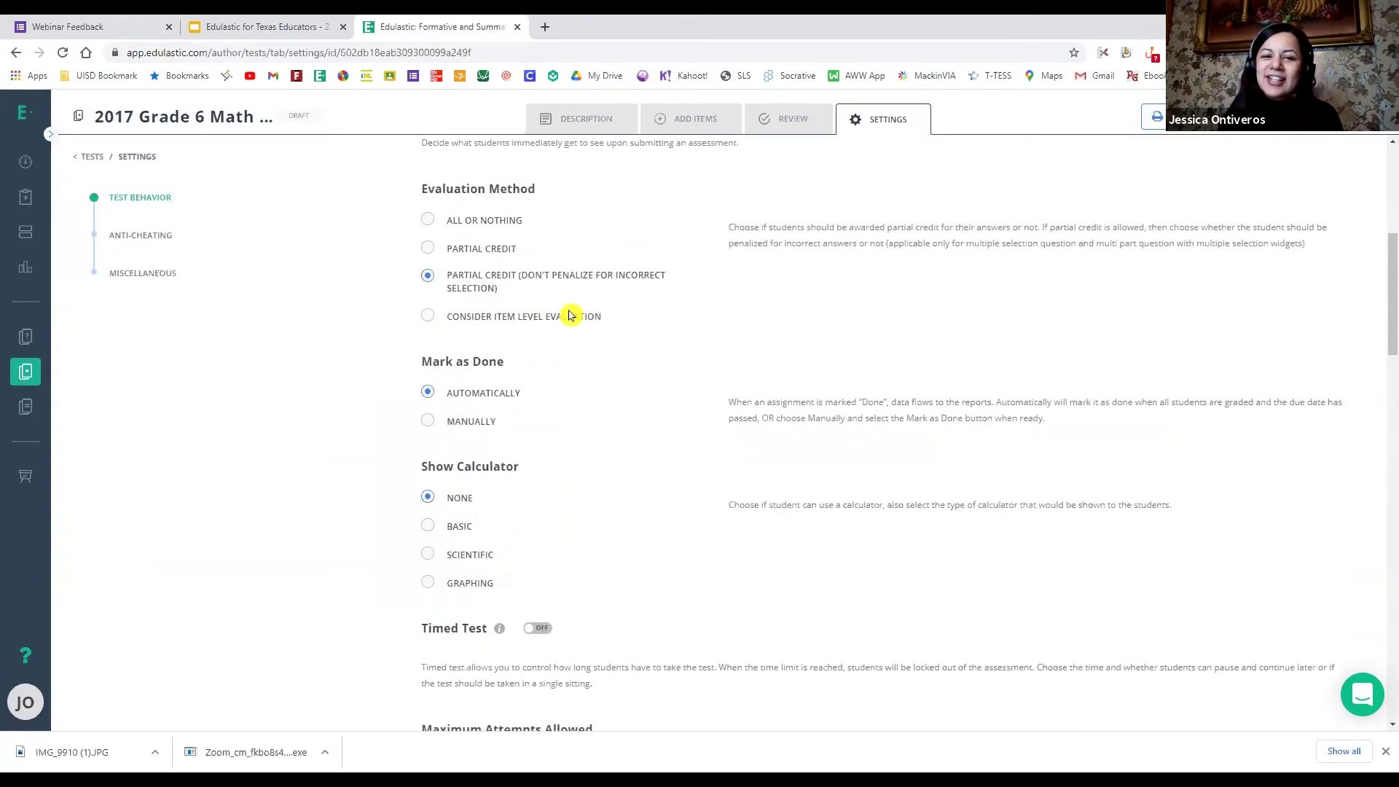
scroll(571, 315, "up", 6)
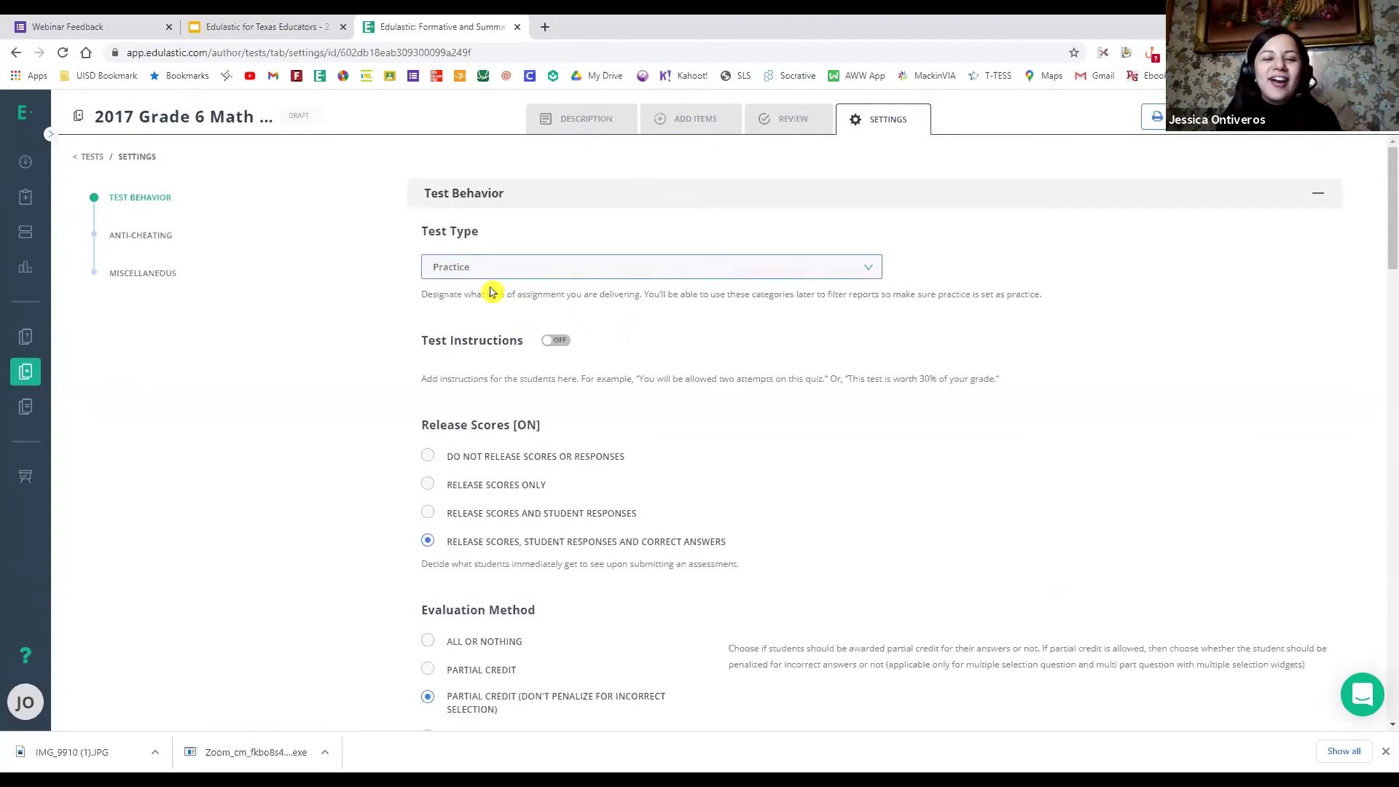
scroll(591, 409, "down", 15)
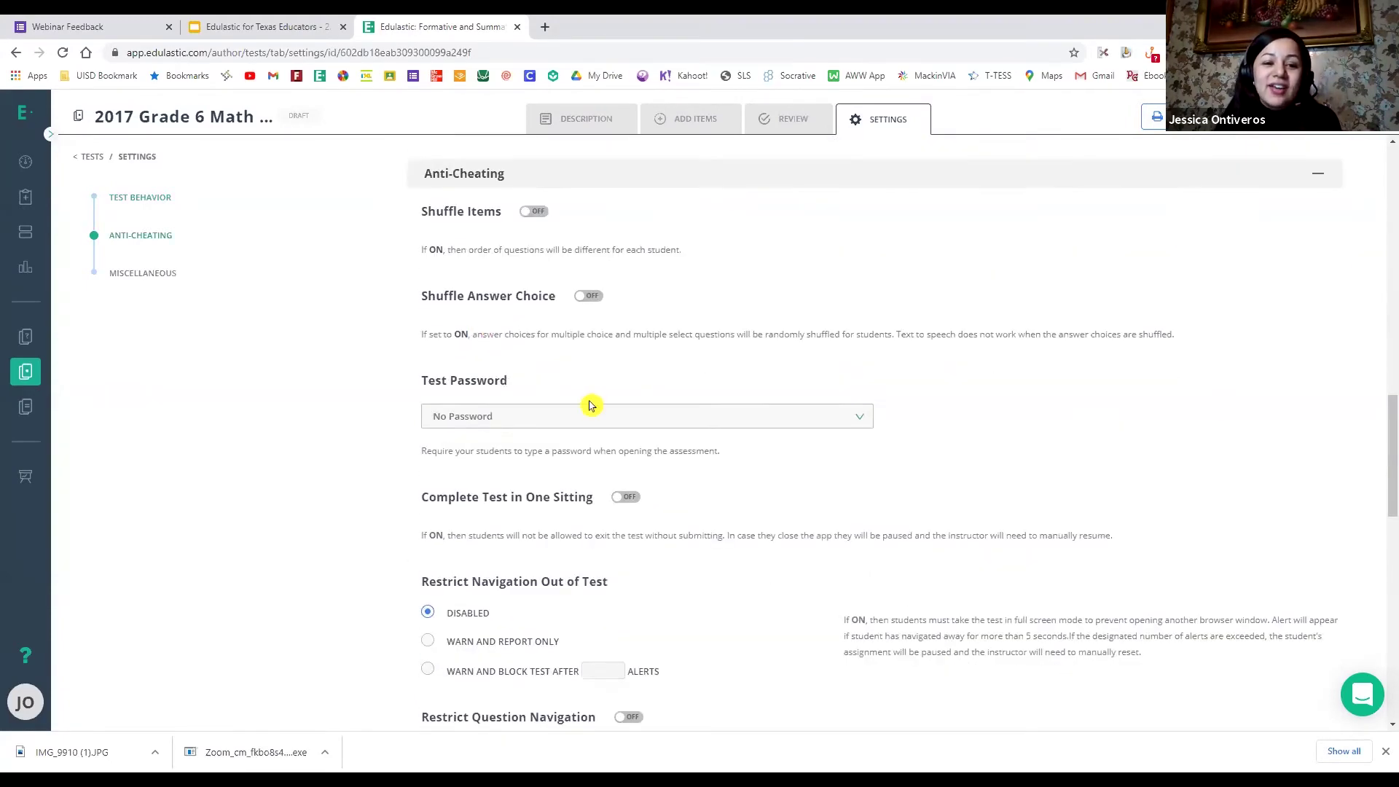
scroll(590, 406, "up", 3)
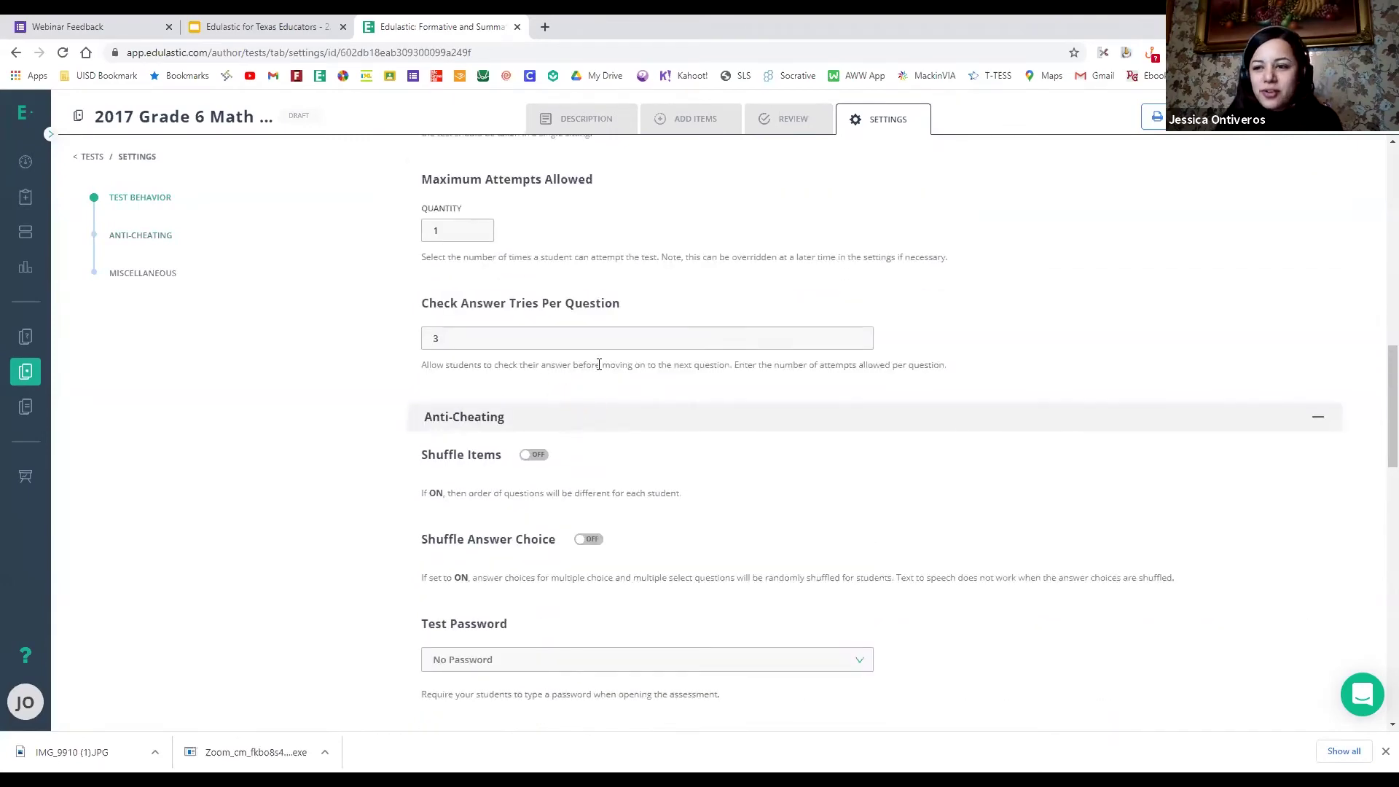
scroll(599, 364, "up", 9)
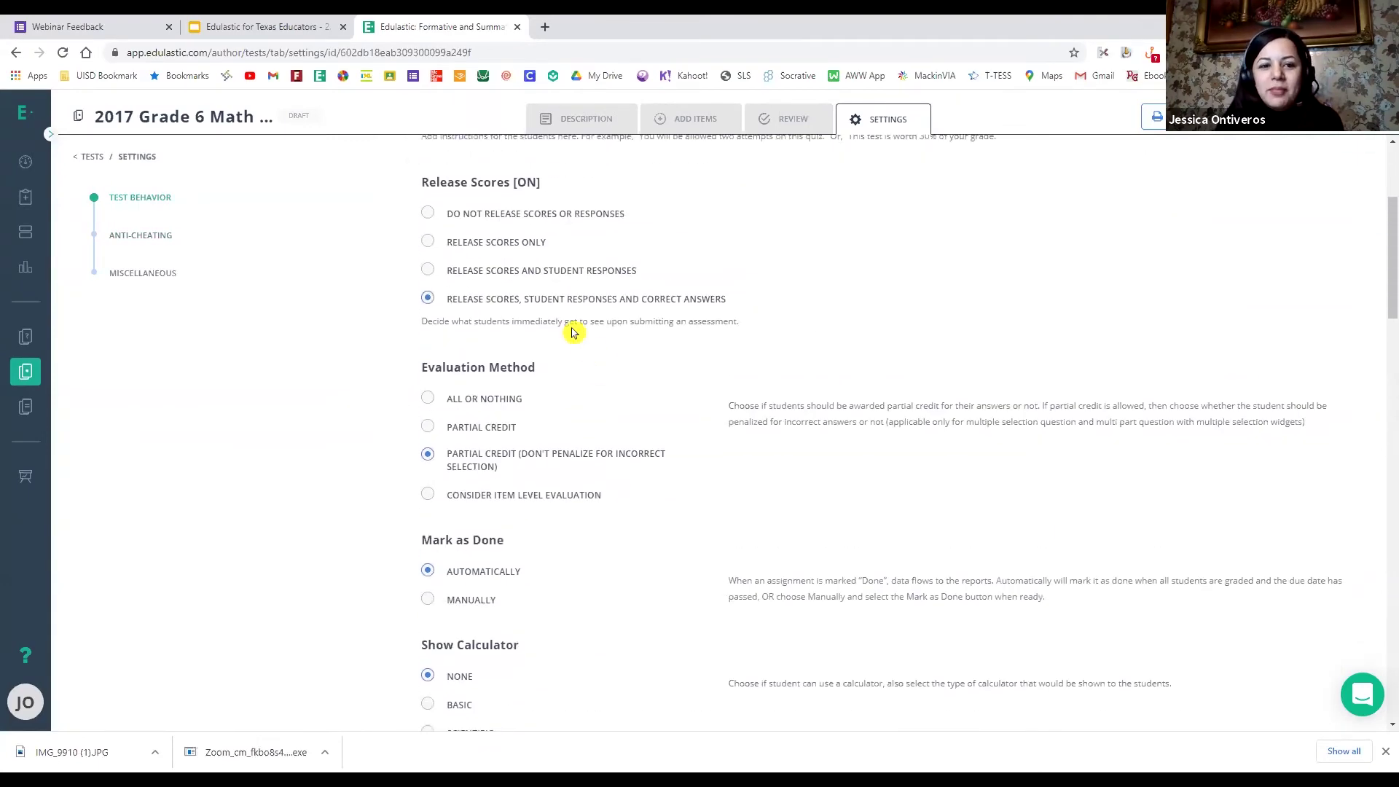
Step: Set the test type to Class Assessment, with Release Scores Only and the All or Nothing evaluation method
scroll(572, 334, "up", 3)
left_click(508, 269)
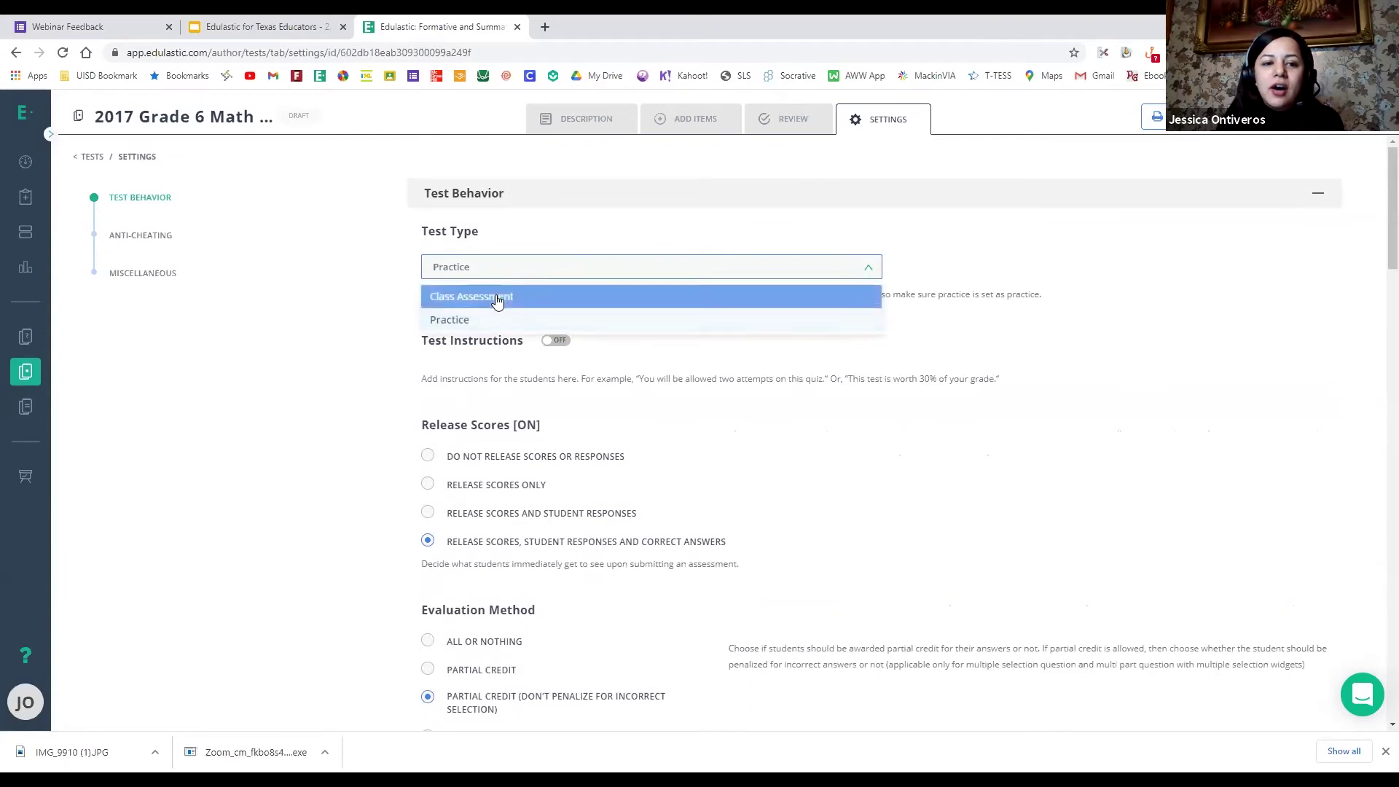
left_click(492, 300)
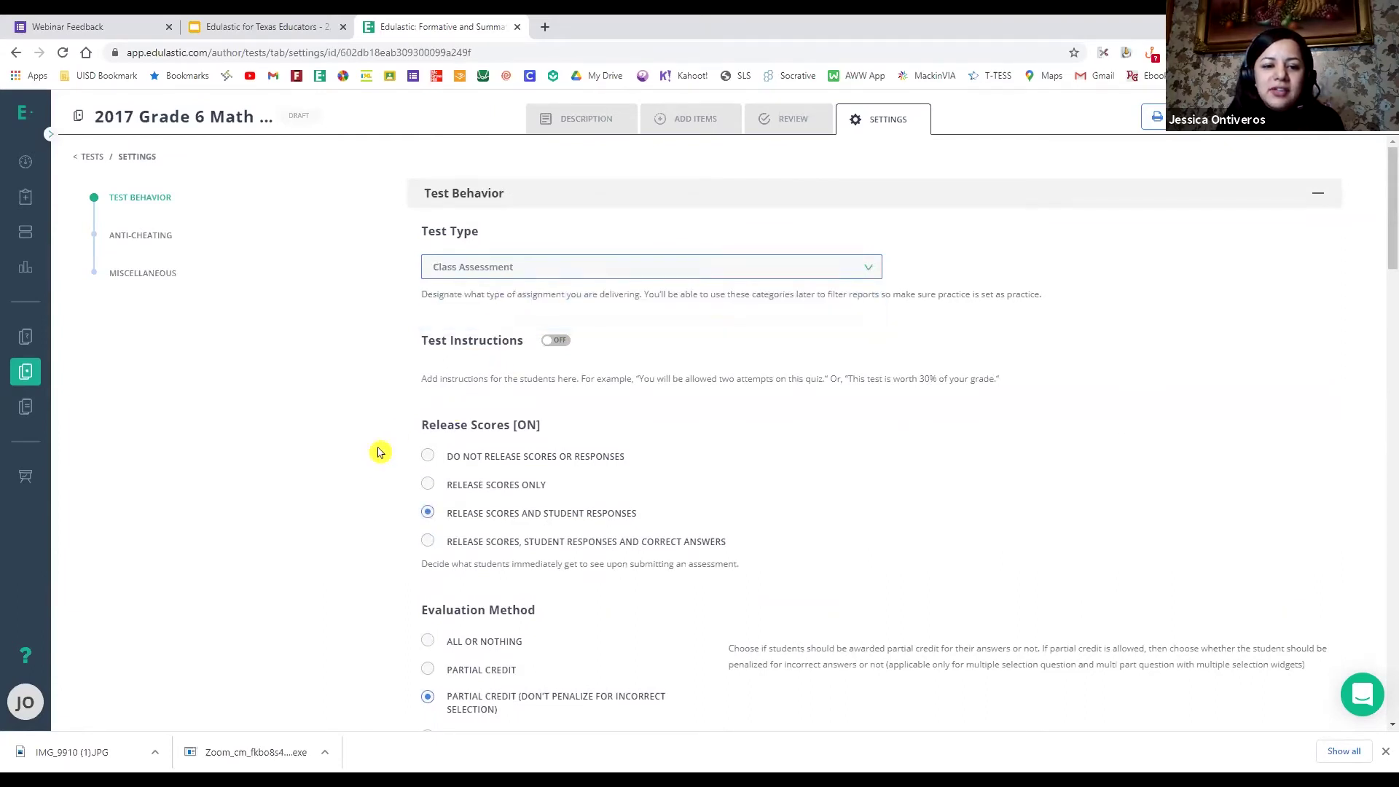
left_click(429, 511)
left_click(428, 485)
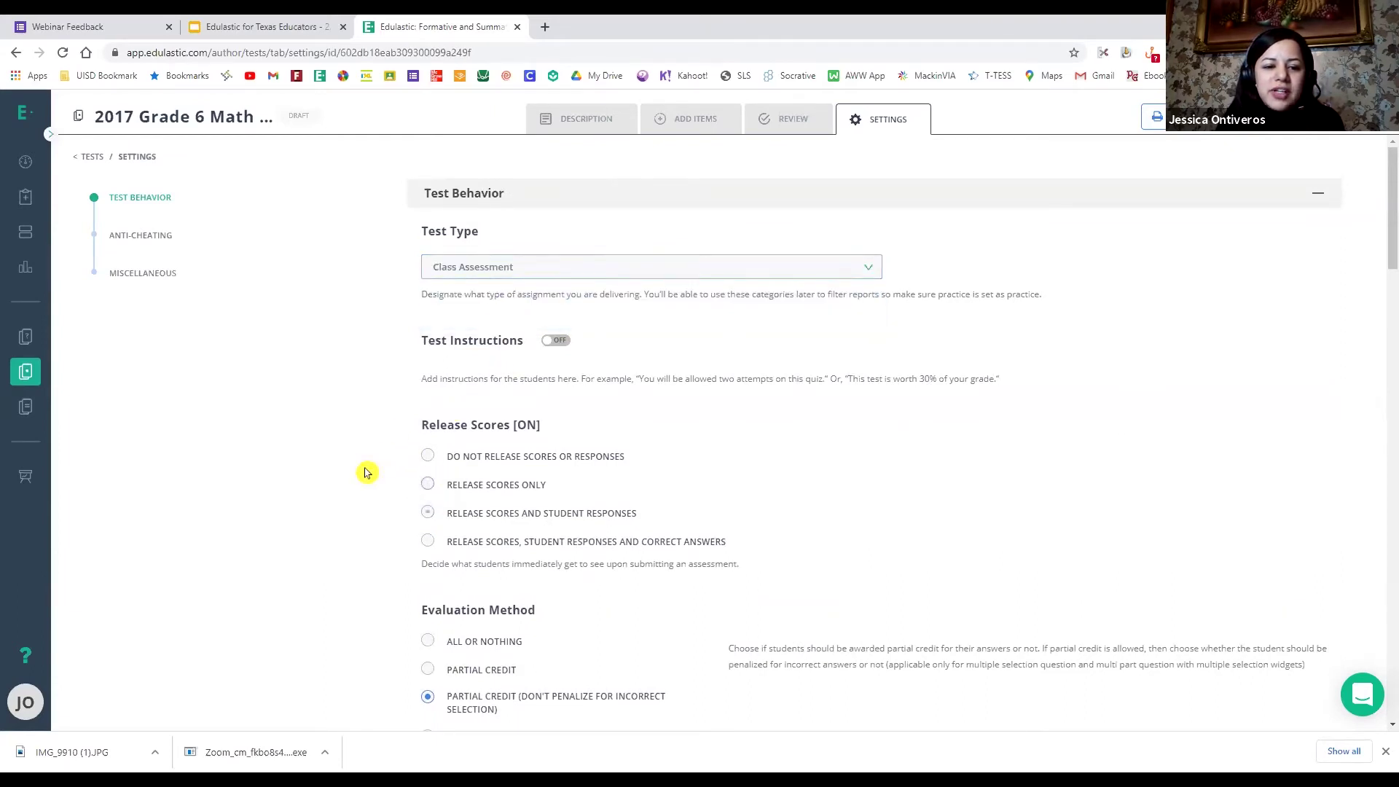
scroll(405, 428, "down", 3)
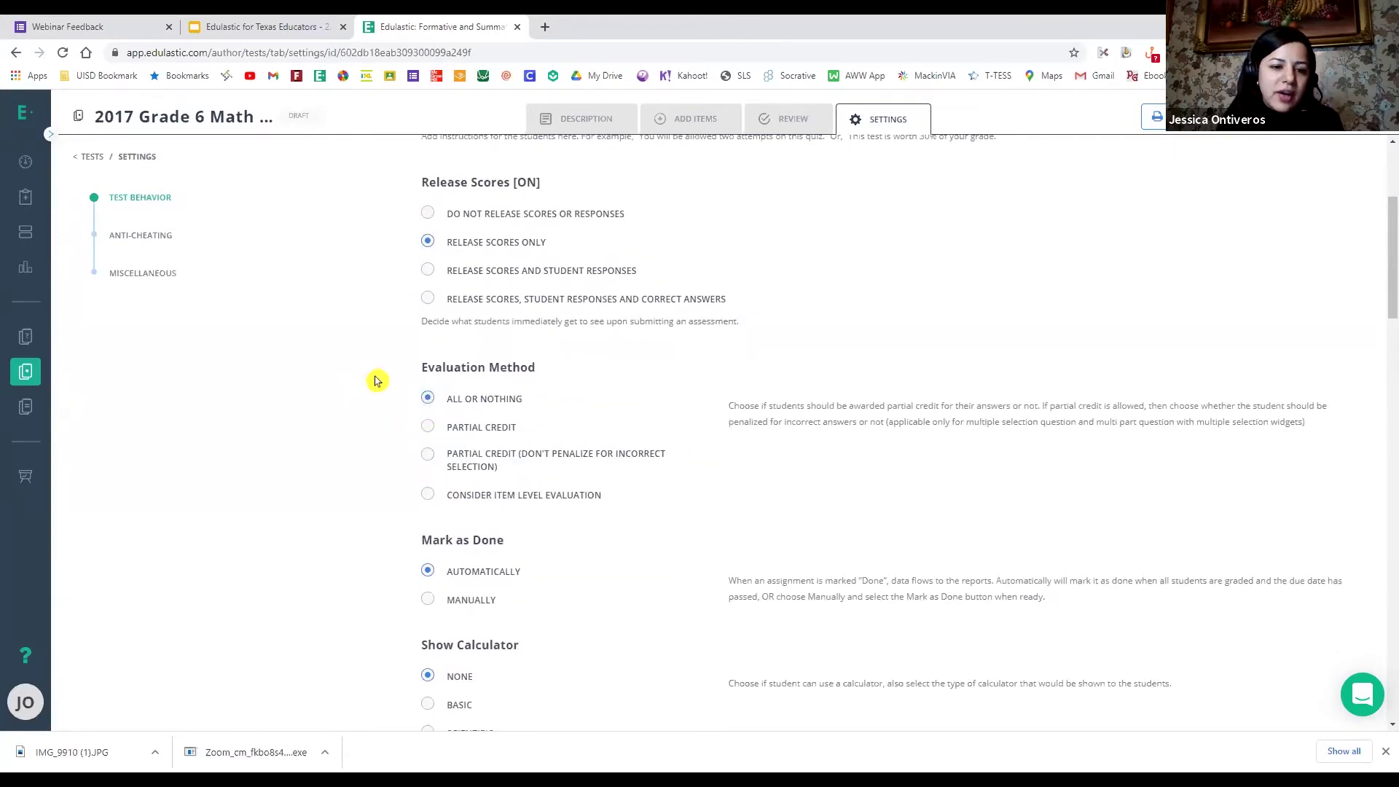
Step: Examine the Class Assessment settings for attempts, anti-cheating, student player skin, performance bands, grading scale and accessibility
scroll(377, 376, "down", 9)
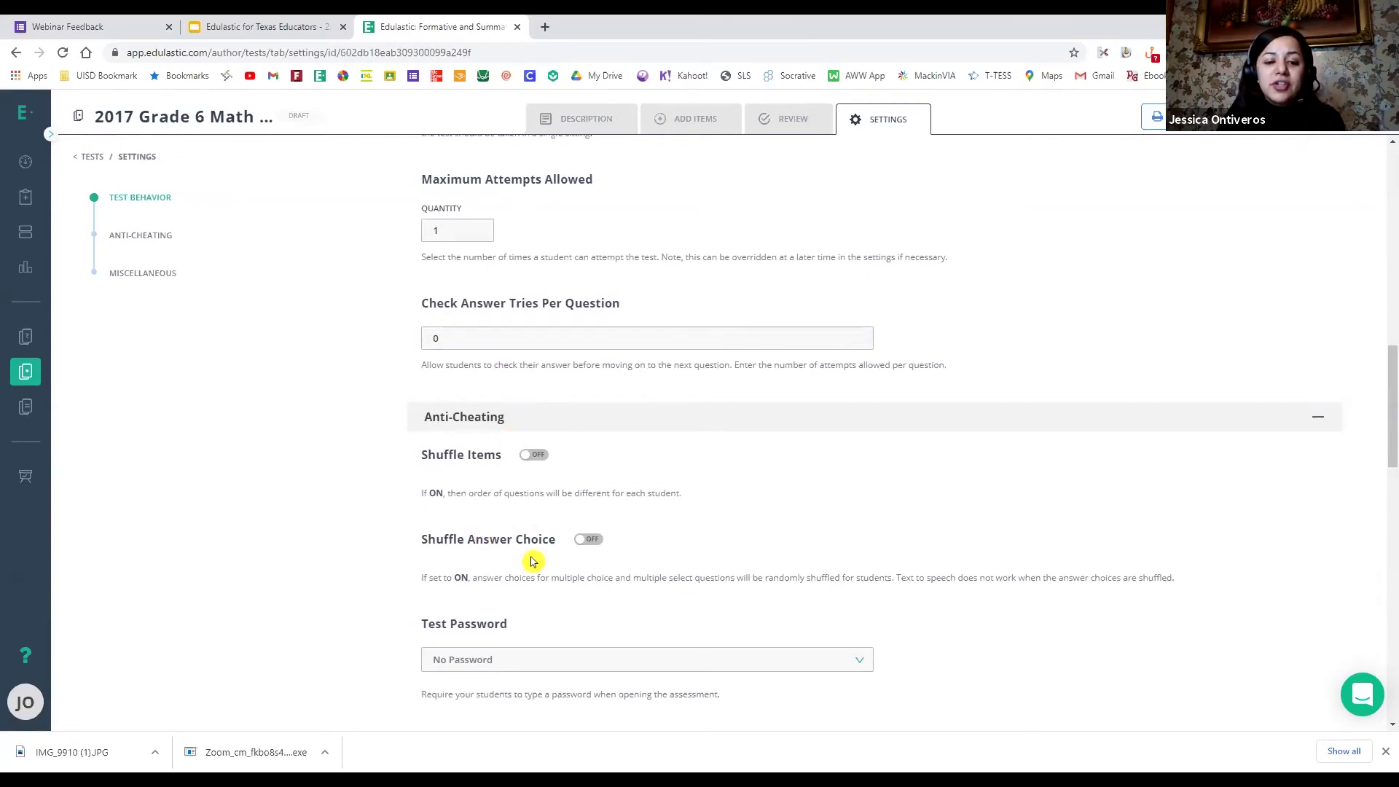
scroll(531, 561, "down", 3)
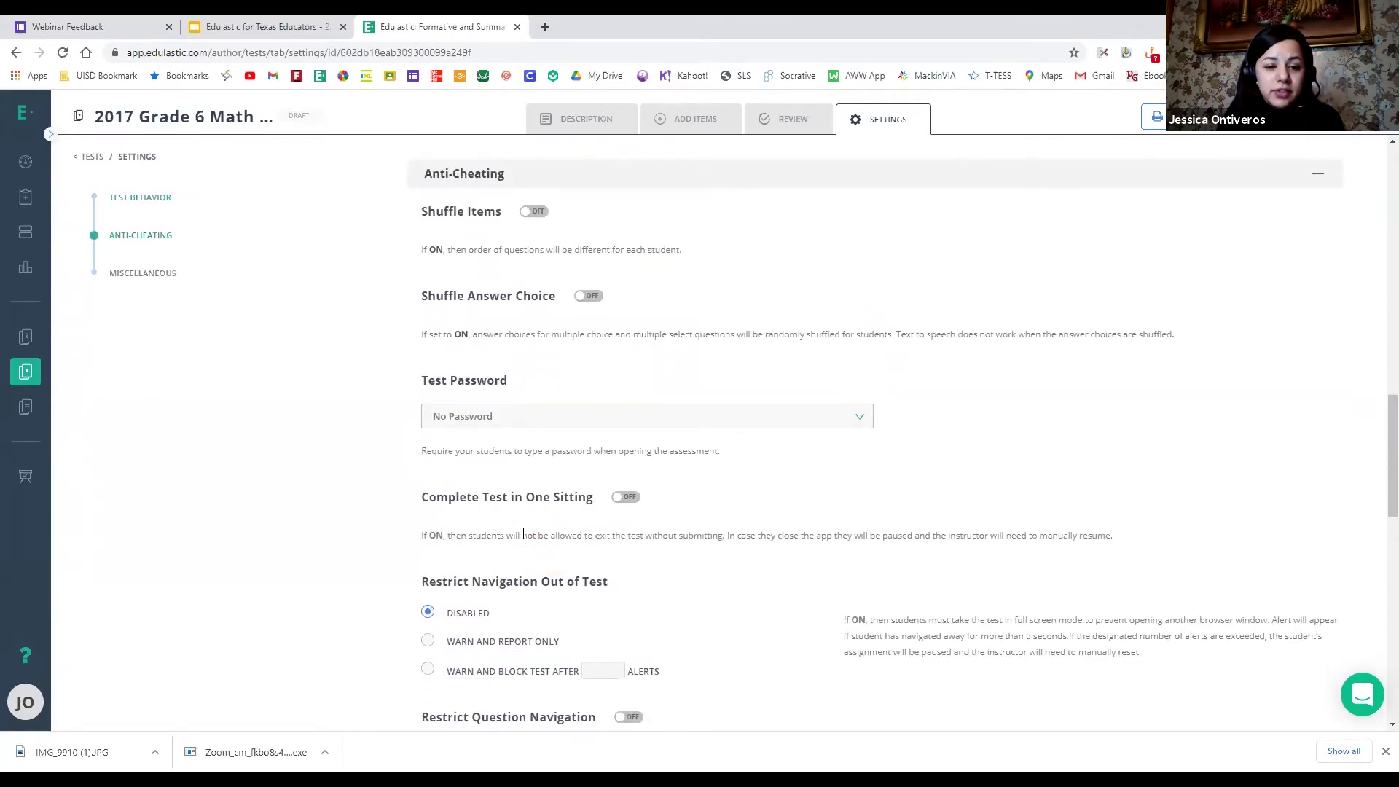
scroll(574, 547, "down", 3)
scroll(569, 546, "down", 6)
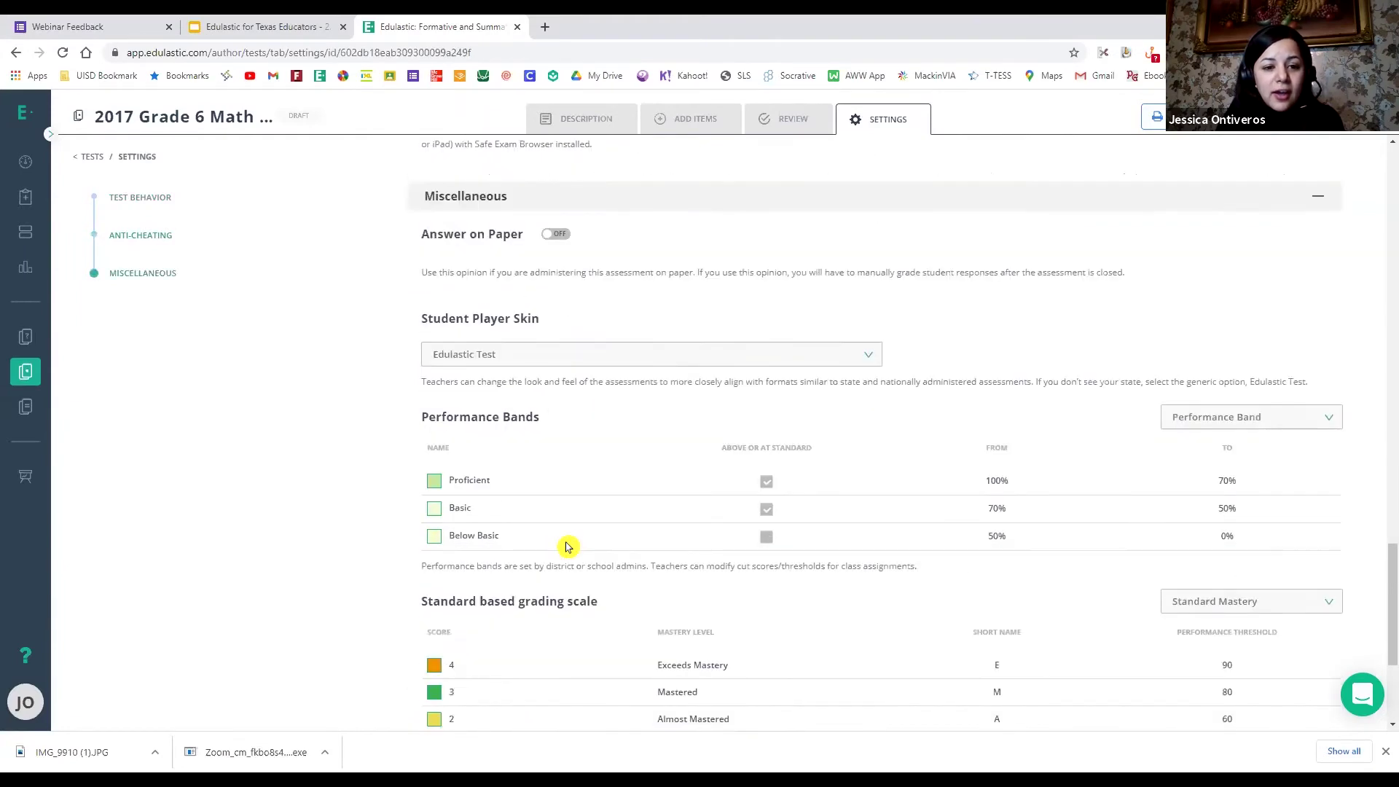
scroll(569, 547, "up", 6)
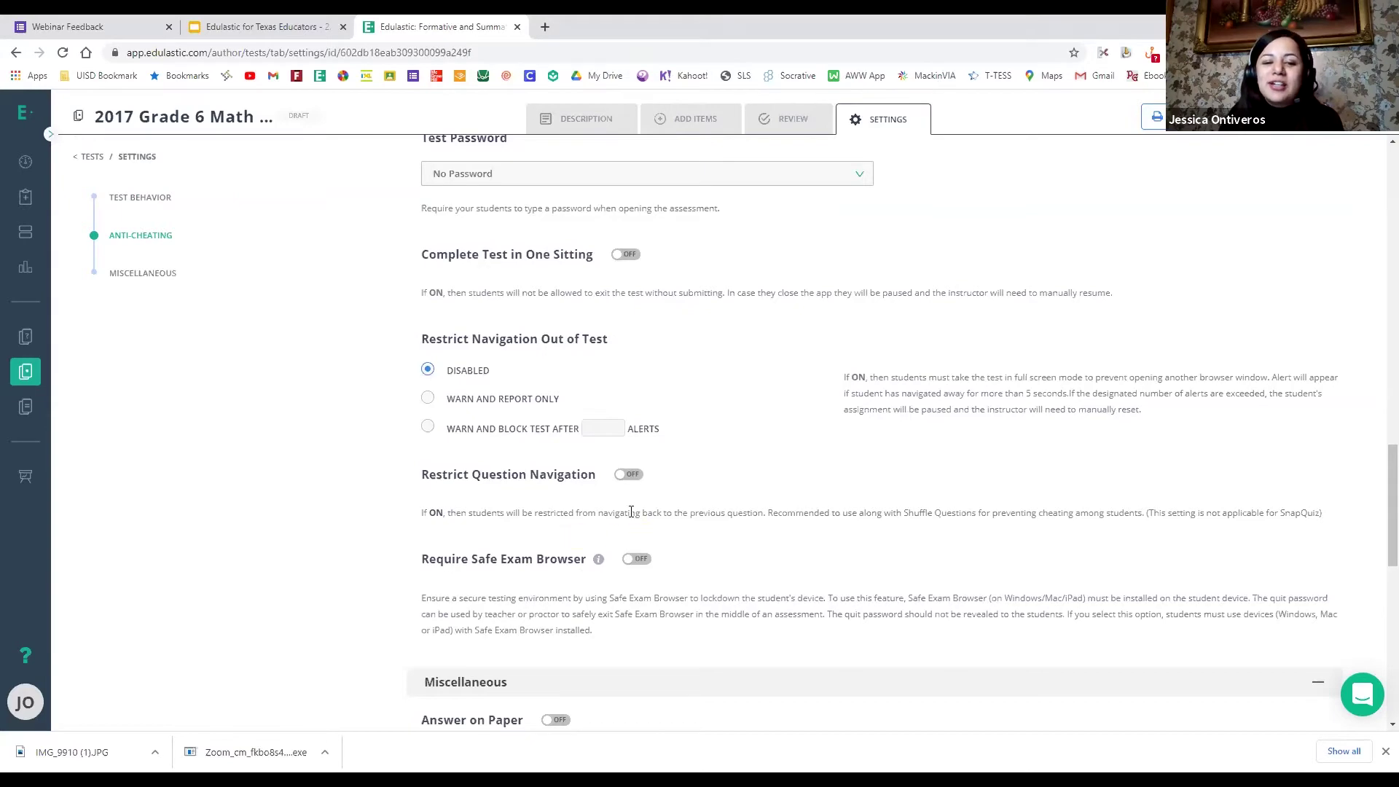
scroll(626, 511, "down", 3)
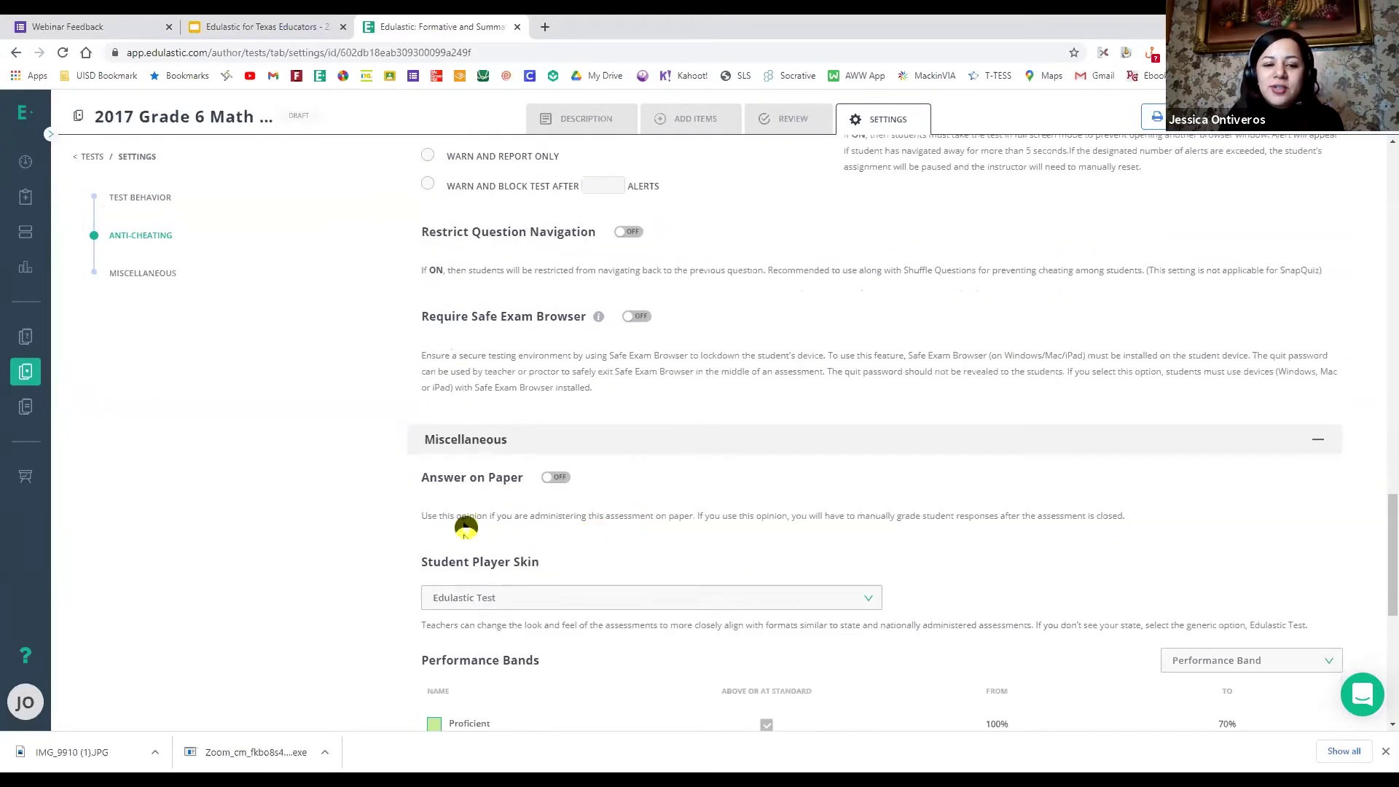
scroll(510, 554, "down", 6)
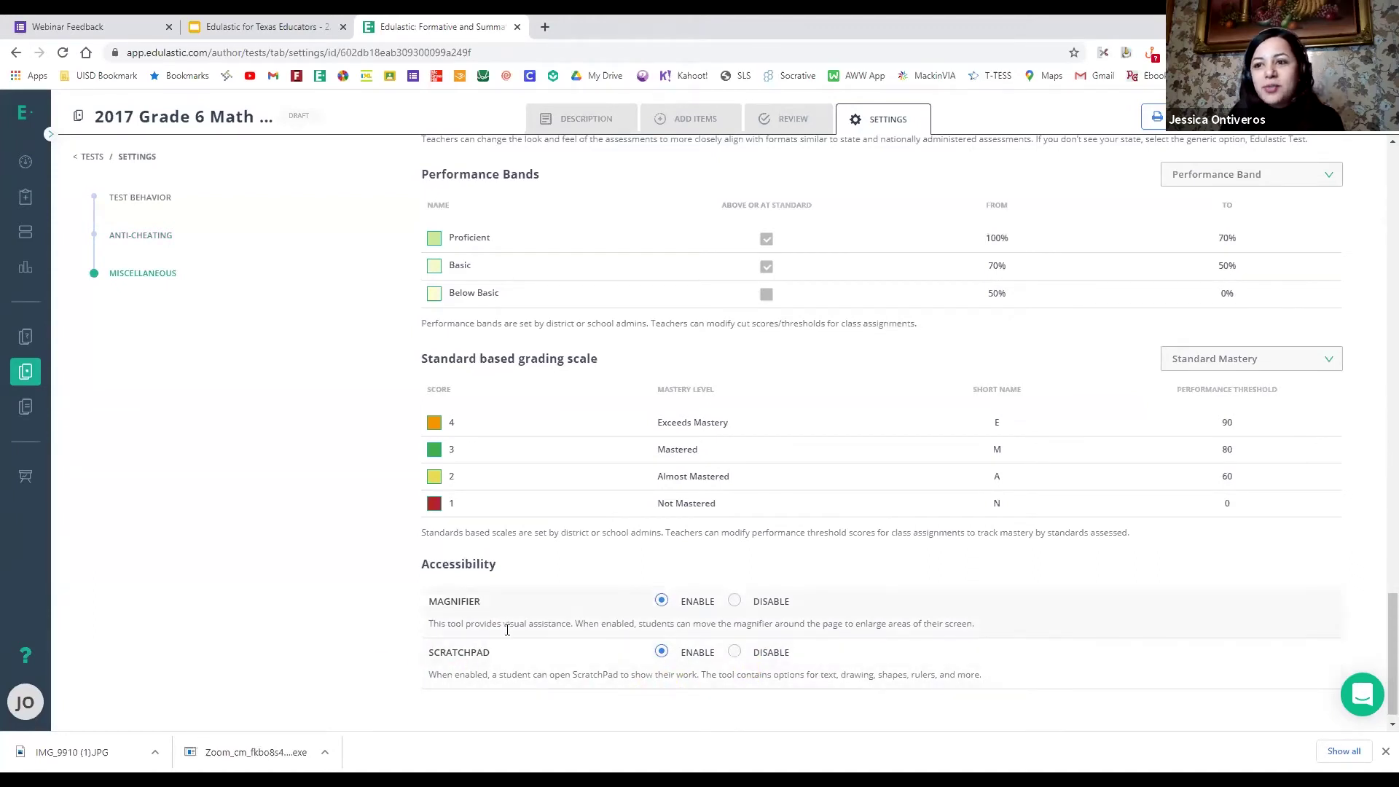
scroll(532, 641, "up", 15)
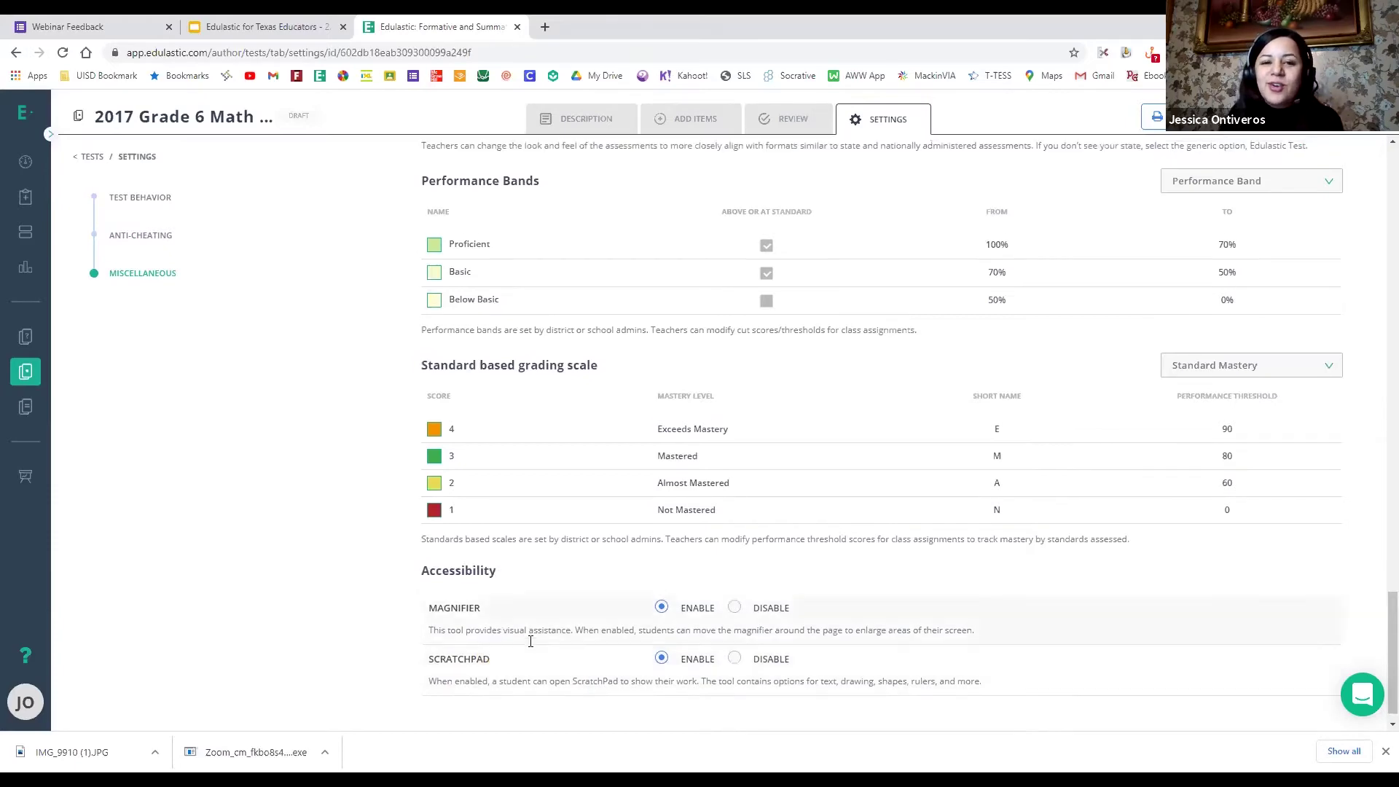
scroll(532, 640, "up", 10)
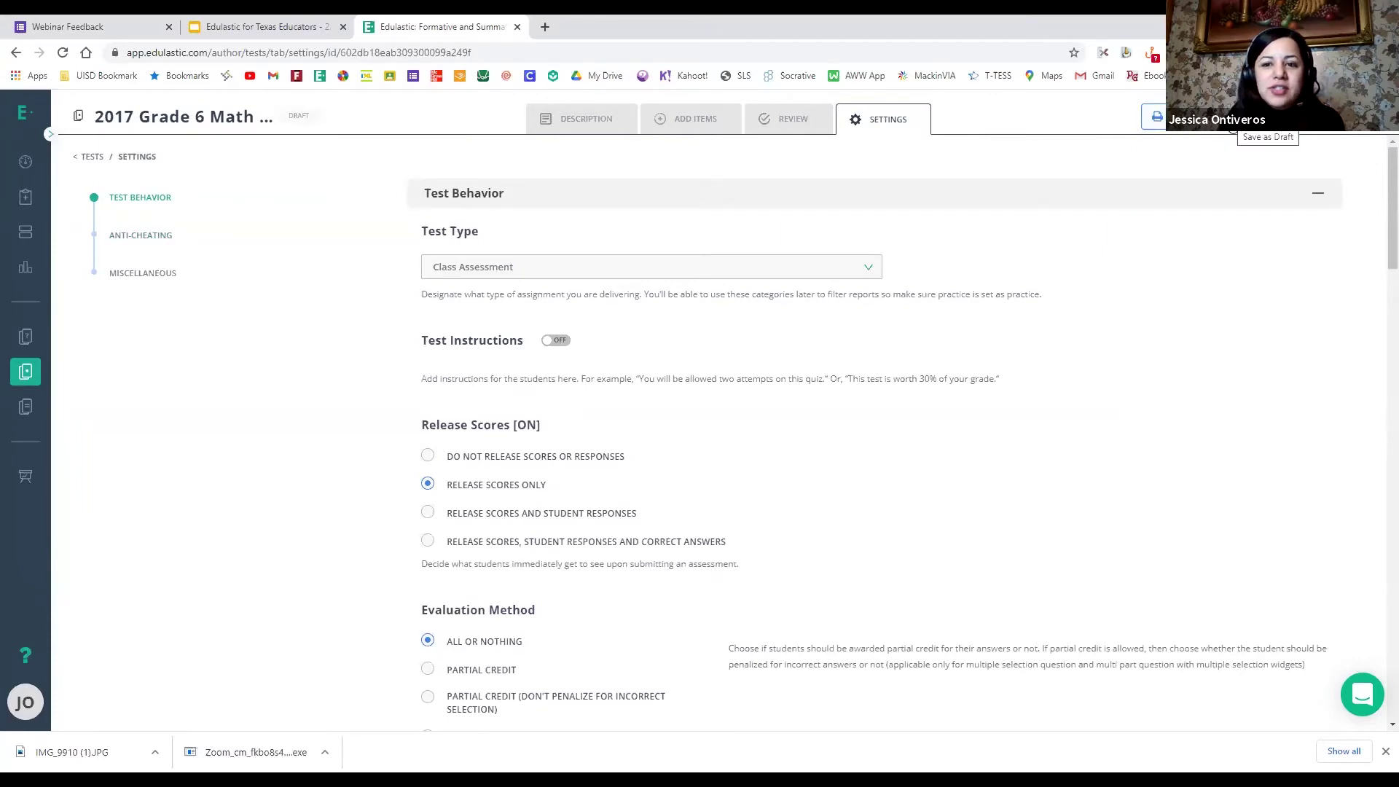
Step: Save and publish the test, and view its options for sharing with others without changing access
left_click(1232, 130)
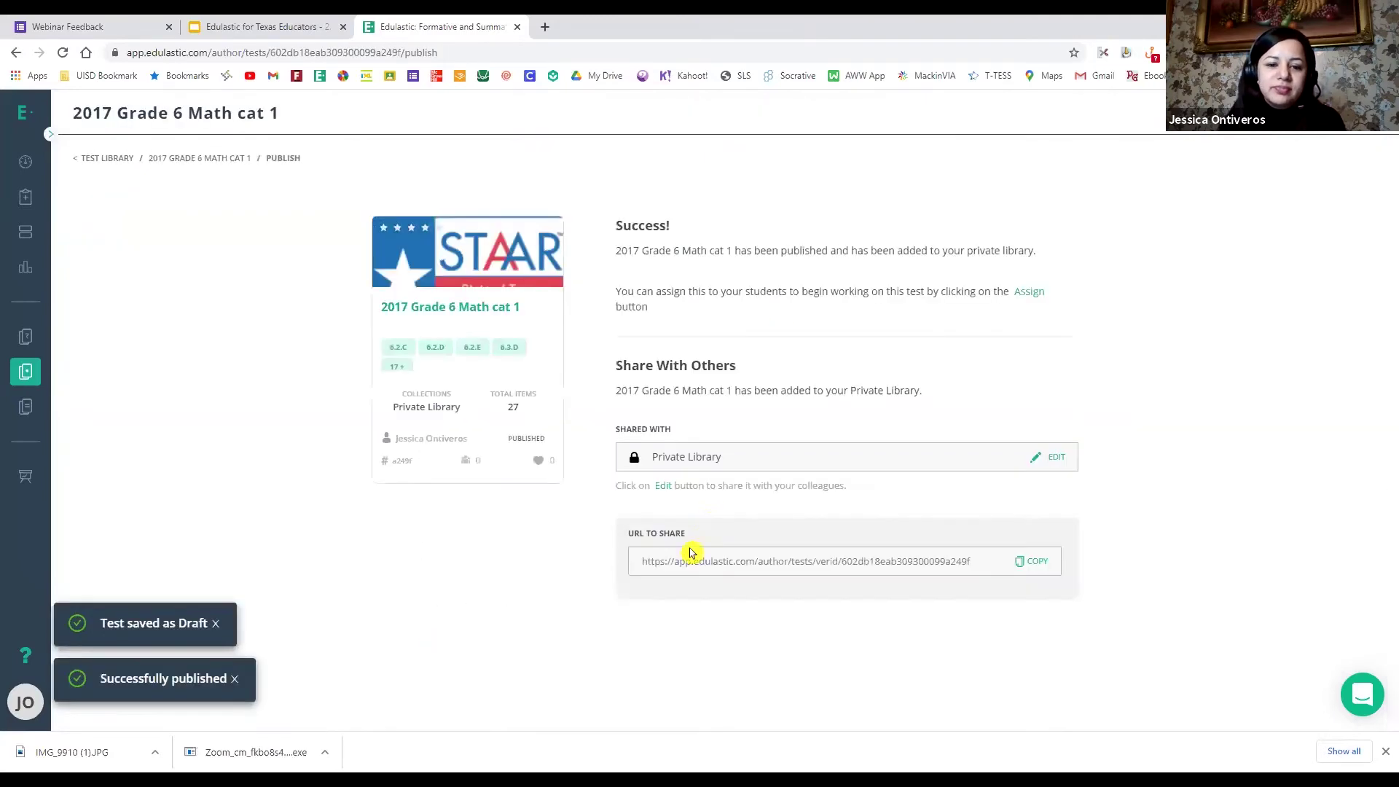
left_click(1057, 457)
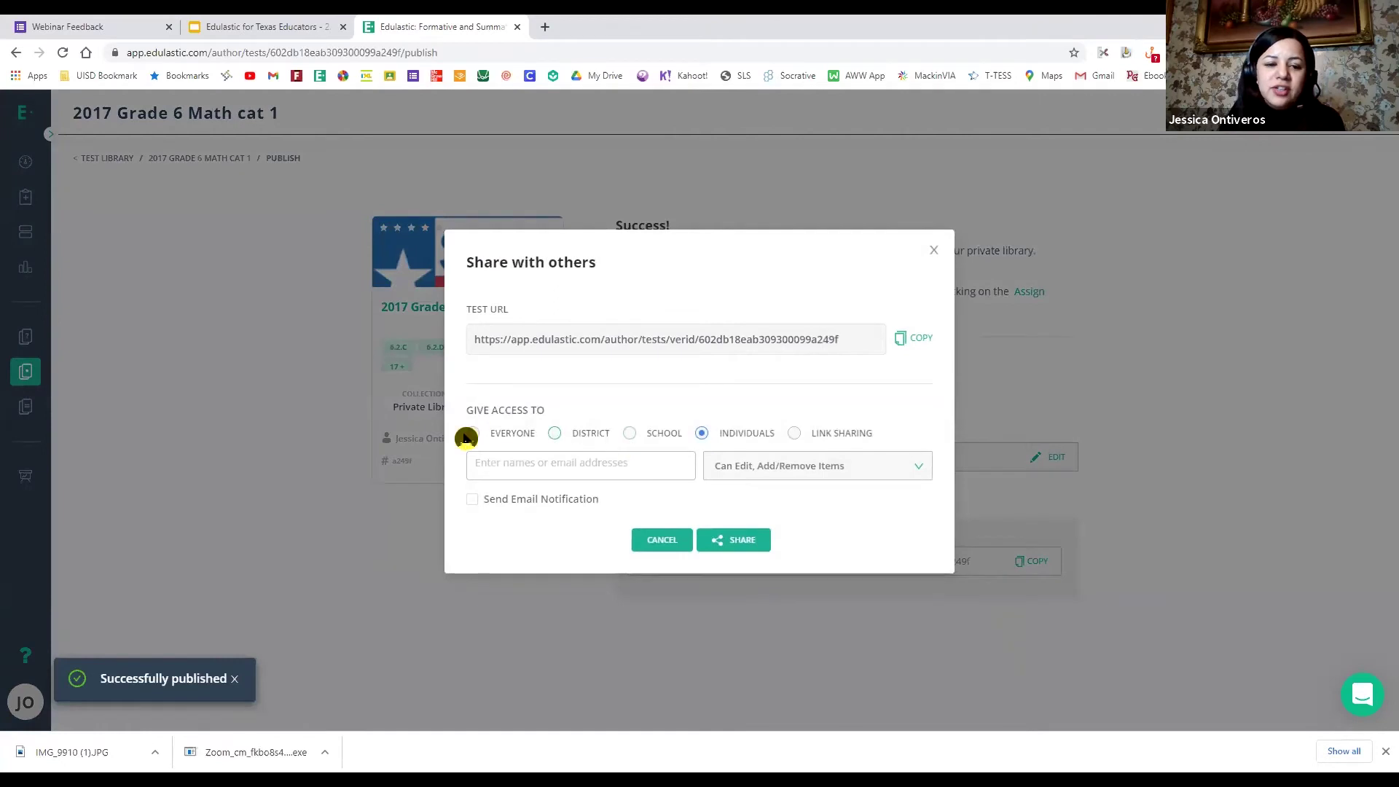
left_click(936, 251)
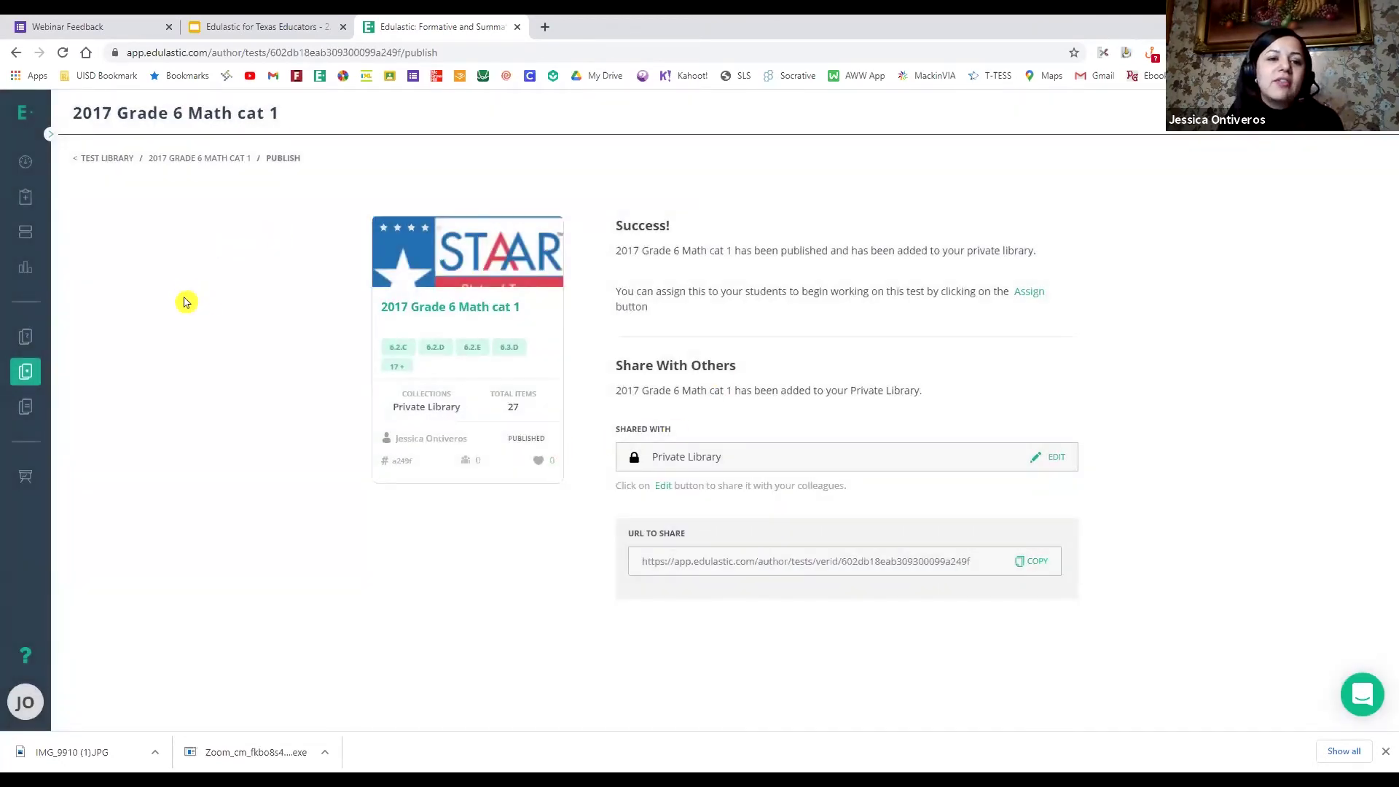
Step: Clear all filters in the test library and browse the tests marked as favorites
left_click(25, 374)
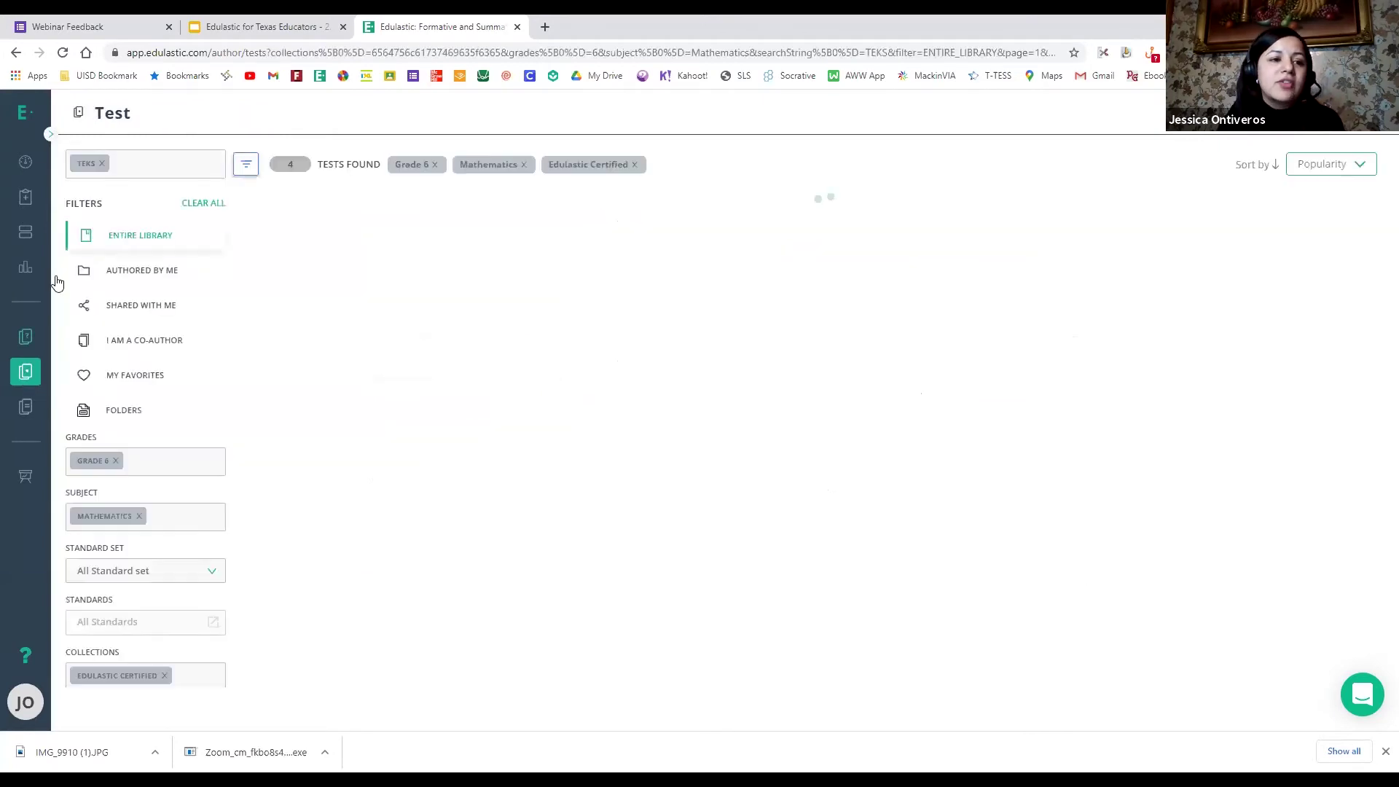
left_click(134, 377)
left_click(186, 210)
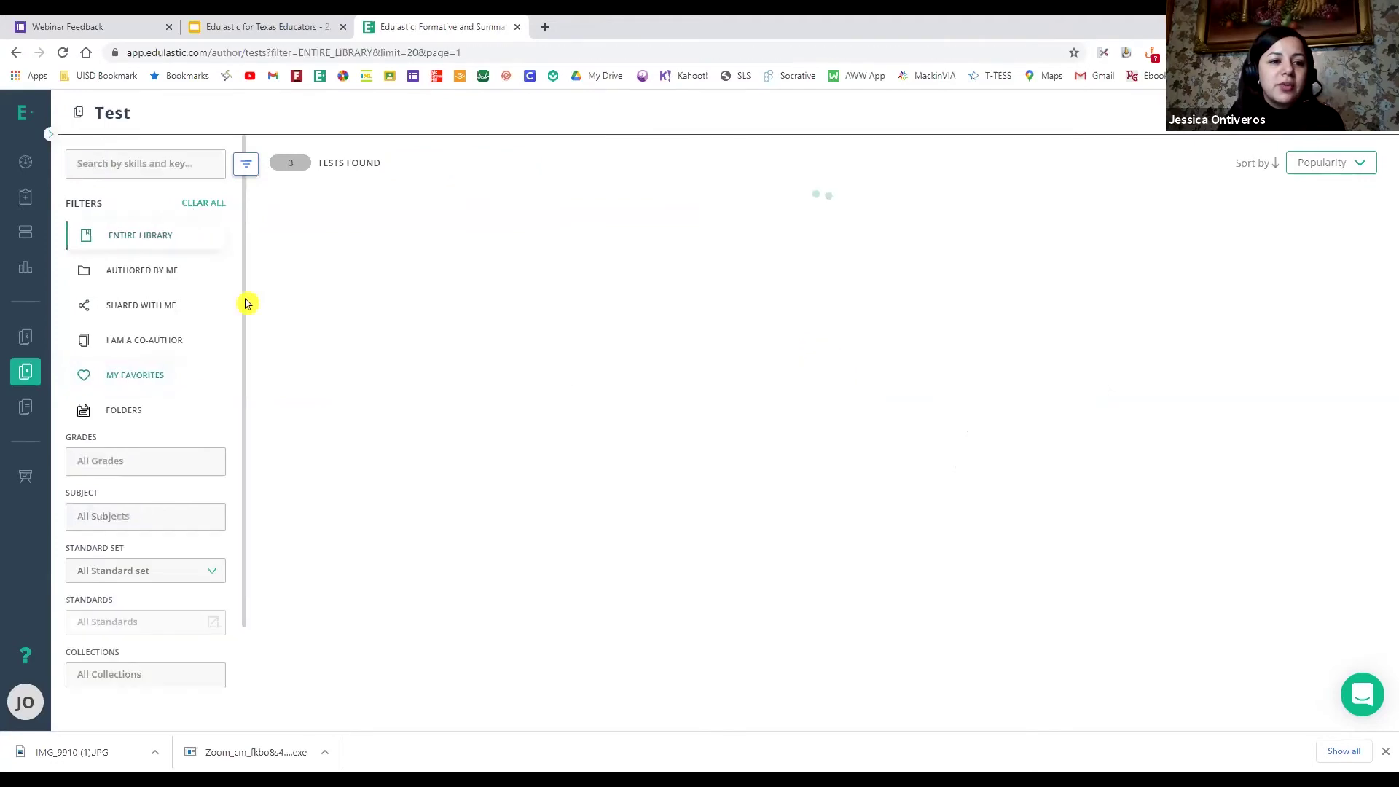
left_click(125, 374)
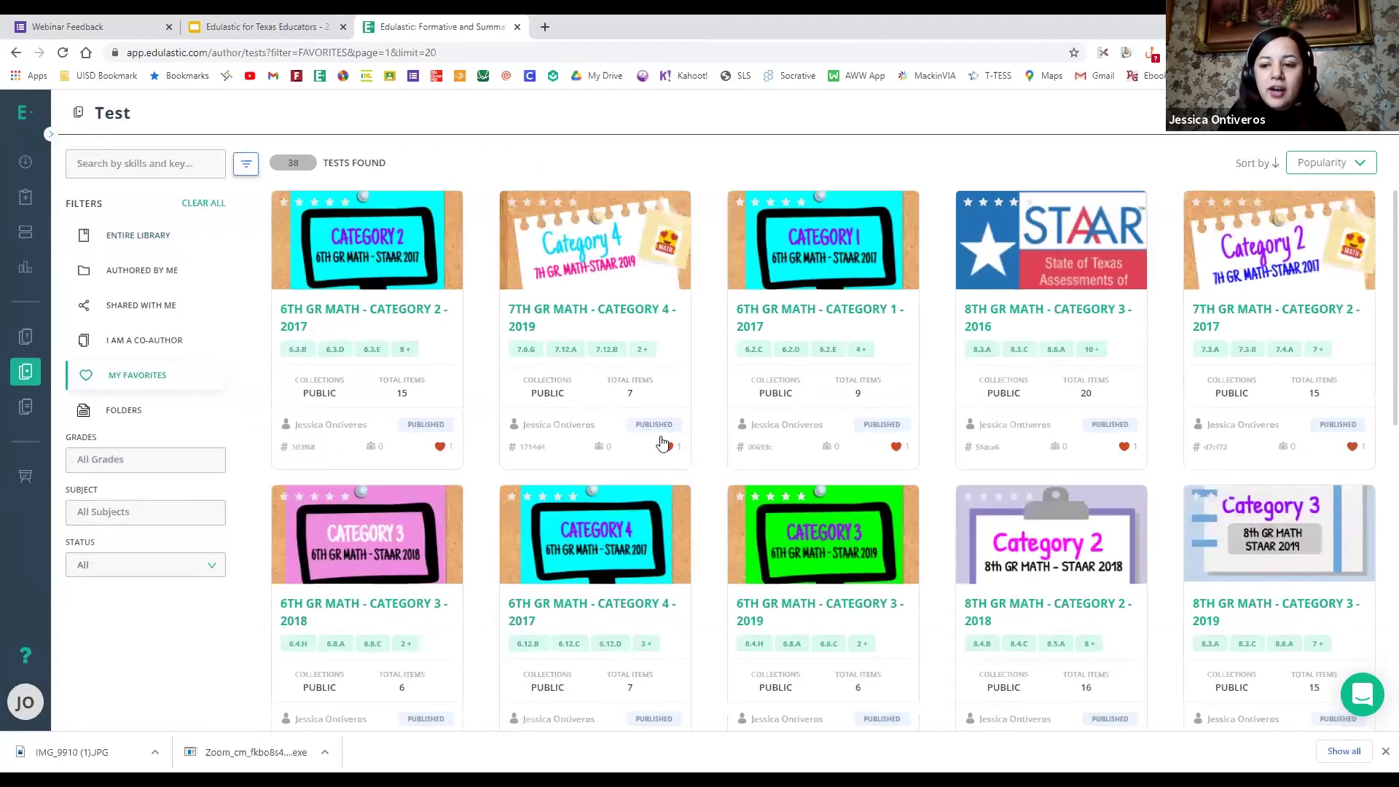
scroll(664, 442, "down", 9)
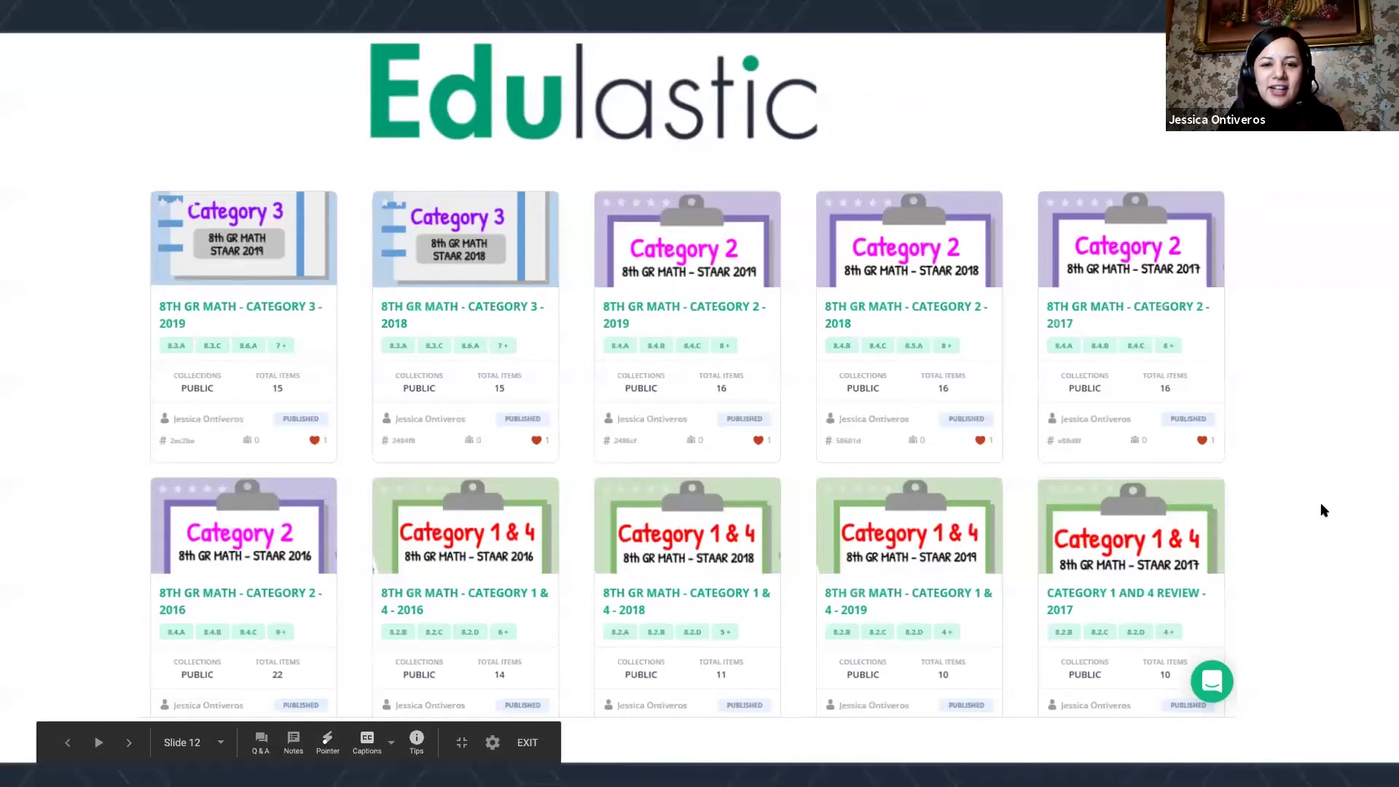
key("Right")
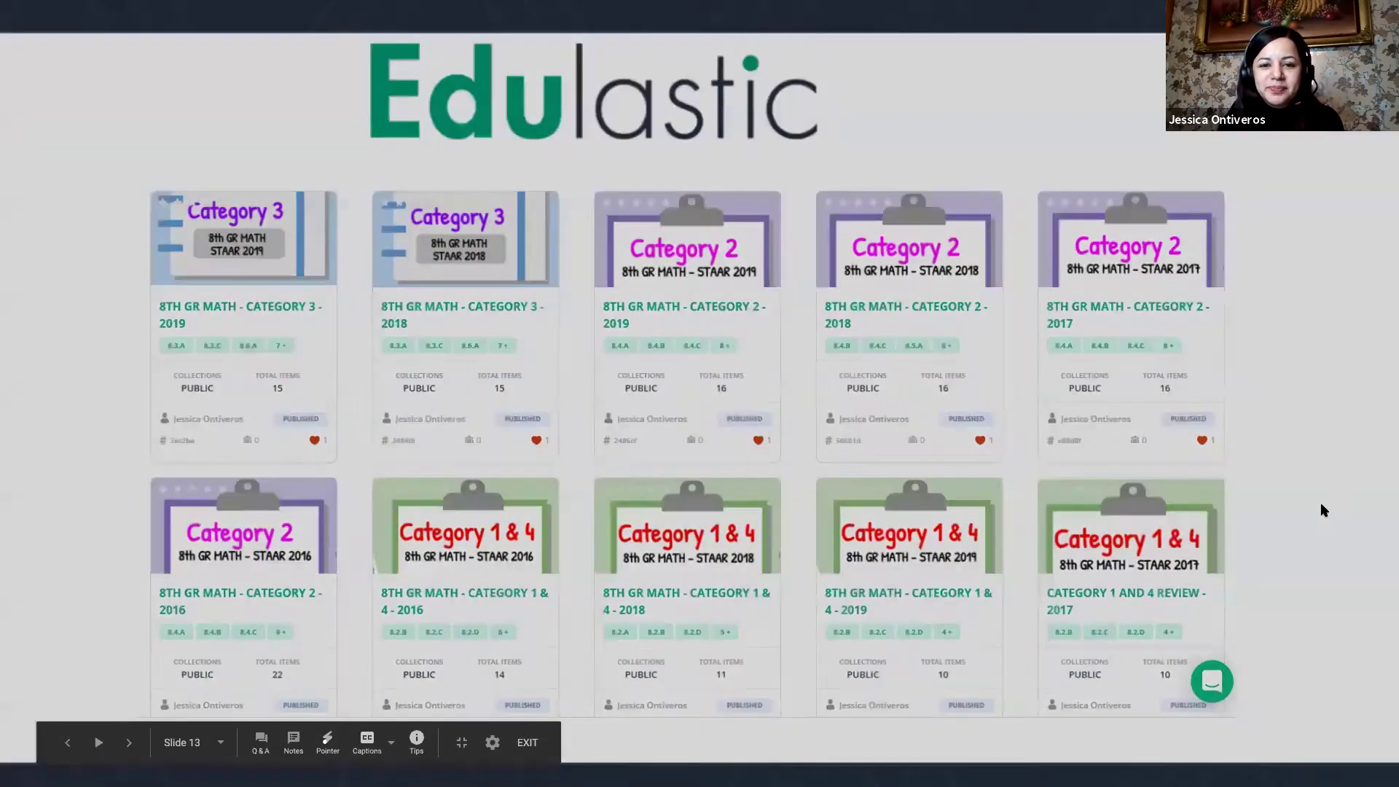